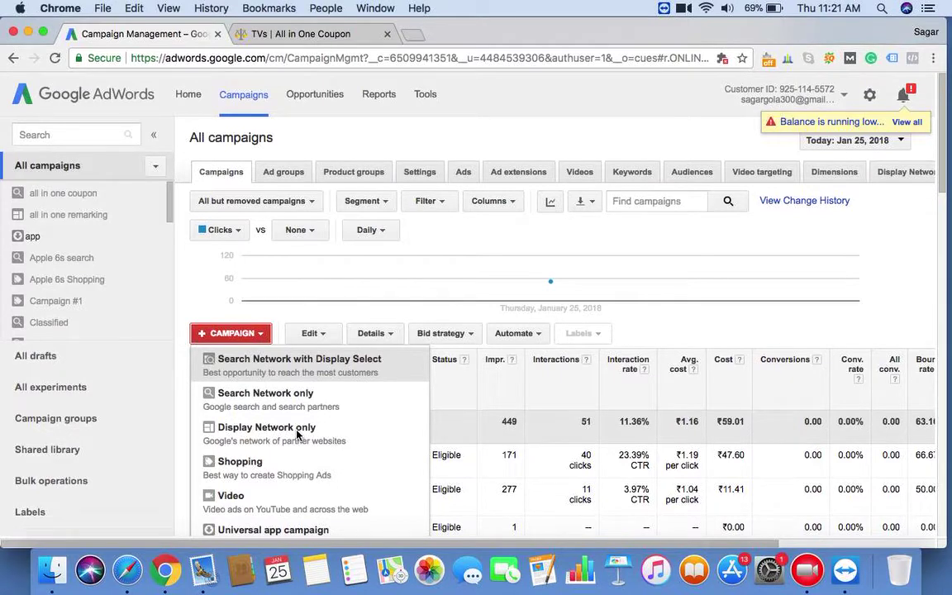
Start a Display Network only campaign and name it "All In one Coupon Display"
{"action": "left_click", "coordinate": [265, 438]}
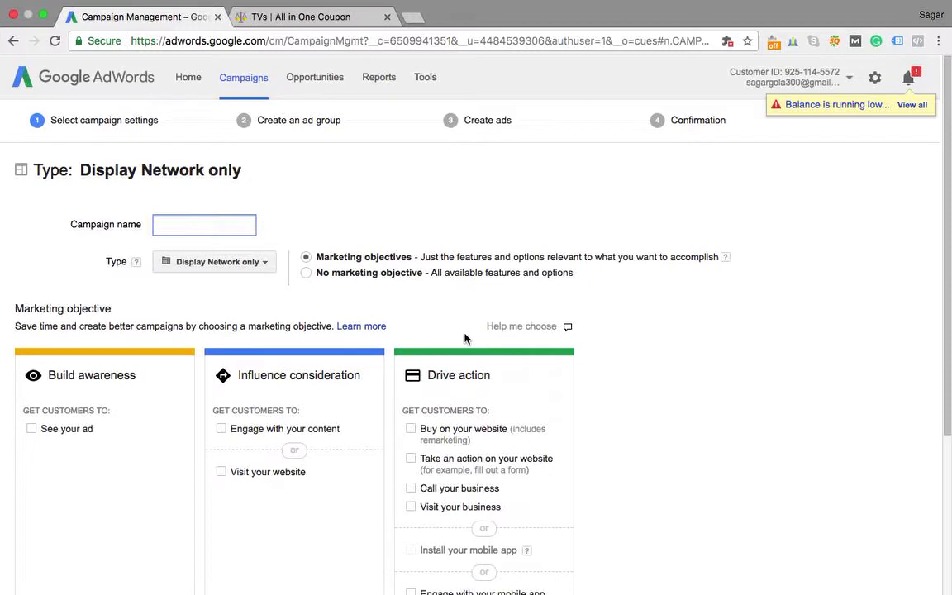
{"action": "type", "text": "All In one Coupon D"}
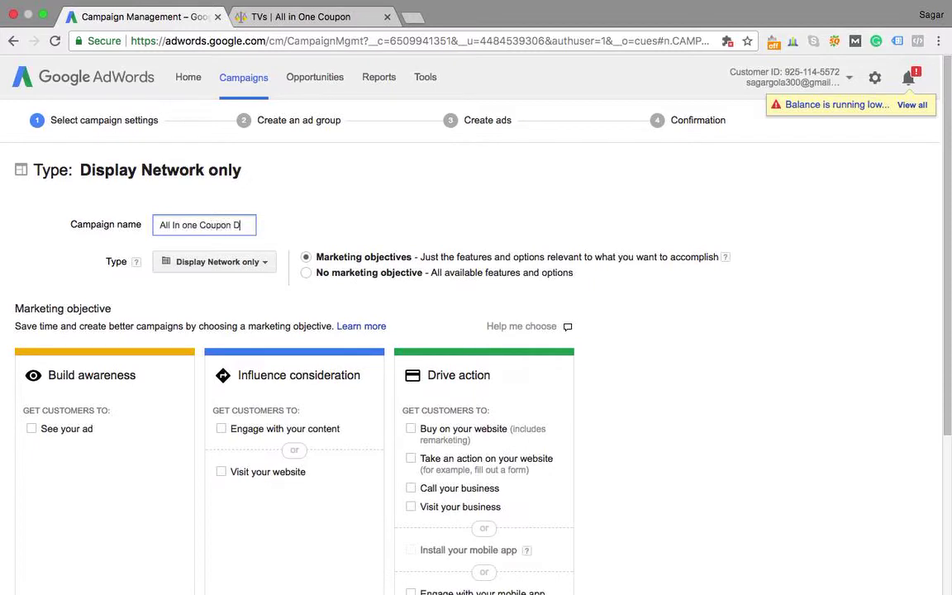
{"action": "type", "text": "isplay"}
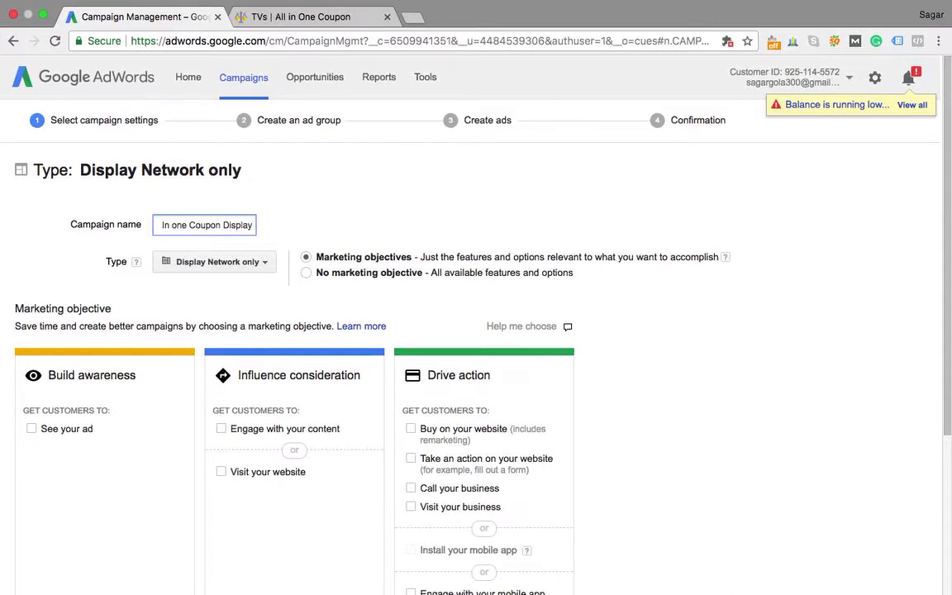
Keep the campaign on marketing objectives and choose "Visit your website" under Influence consideration
{"action": "left_click", "coordinate": [307, 273]}
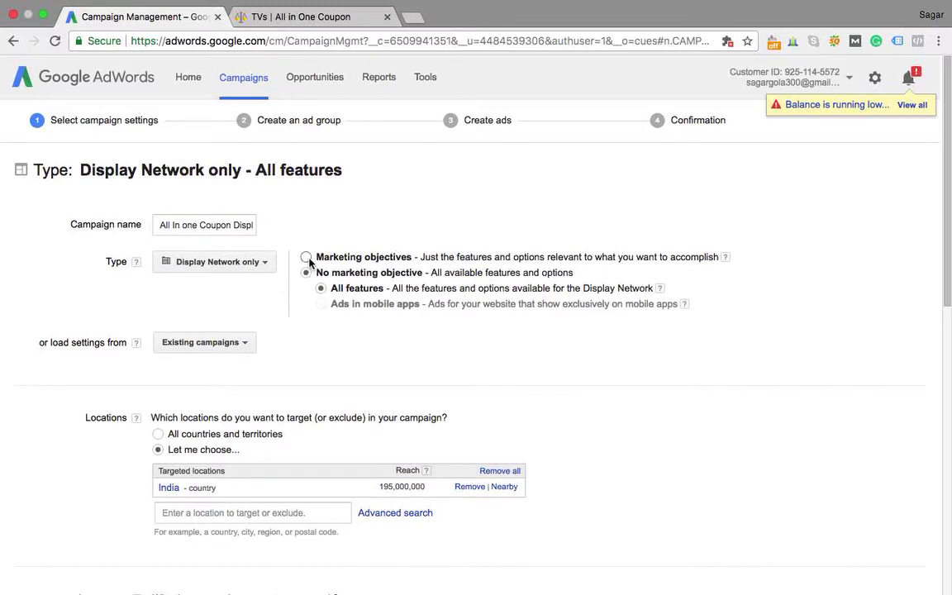
{"action": "left_click", "coordinate": [307, 258]}
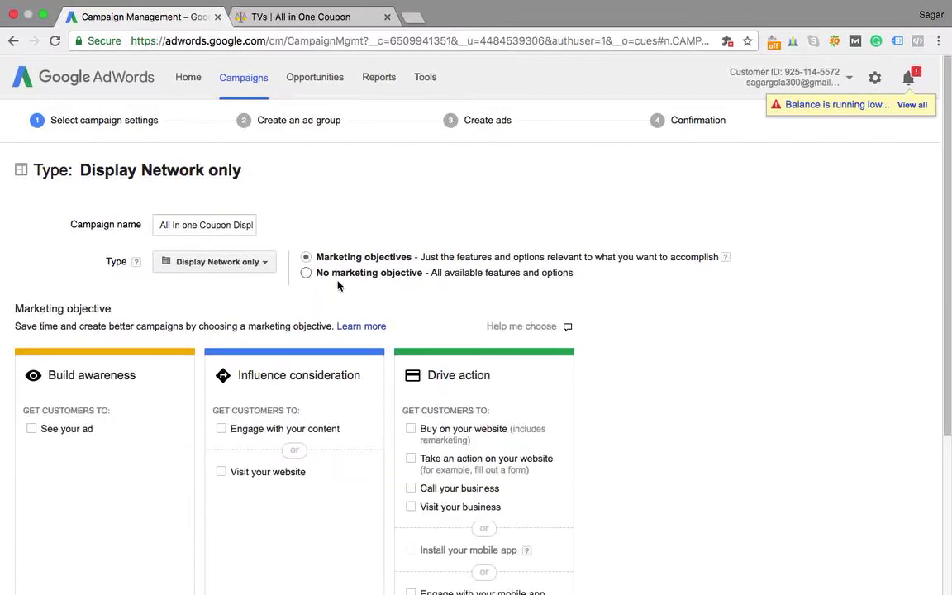
{"action": "left_click", "coordinate": [221, 473]}
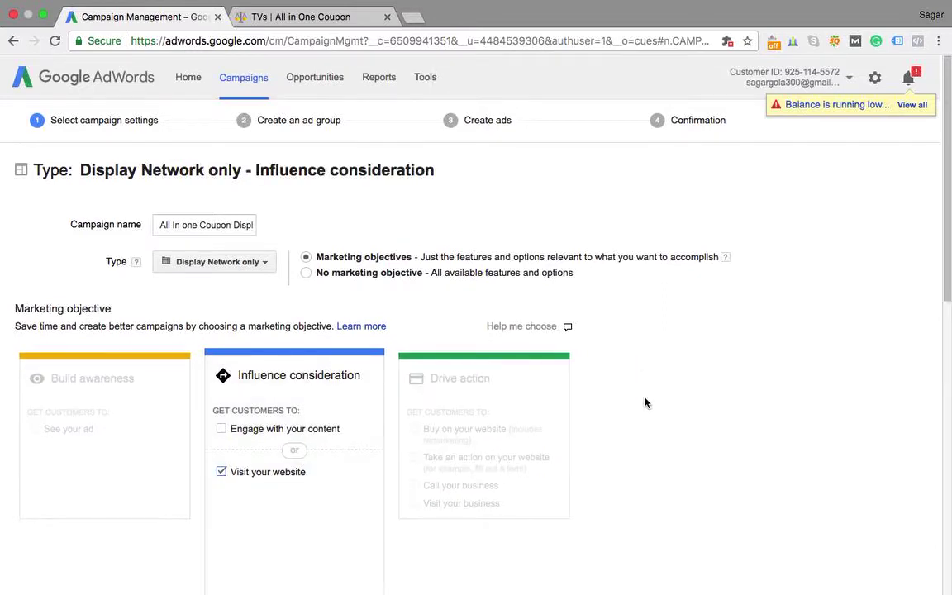
Search the campaign's target locations for "delhi" and look through the matches without adding or excluding any
{"action": "scroll", "coordinate": [646, 402], "scroll_direction": "down", "scroll_amount": 3}
{"action": "scroll", "coordinate": [646, 402], "scroll_direction": "down", "scroll_amount": 2}
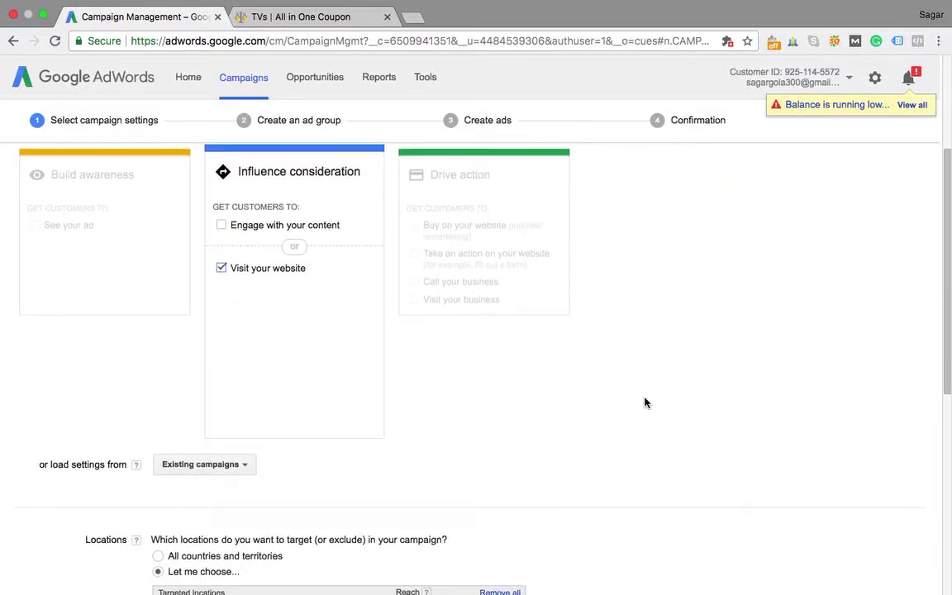
{"action": "scroll", "coordinate": [646, 403], "scroll_direction": "down", "scroll_amount": 5}
{"action": "scroll", "coordinate": [646, 402], "scroll_direction": "down", "scroll_amount": 2}
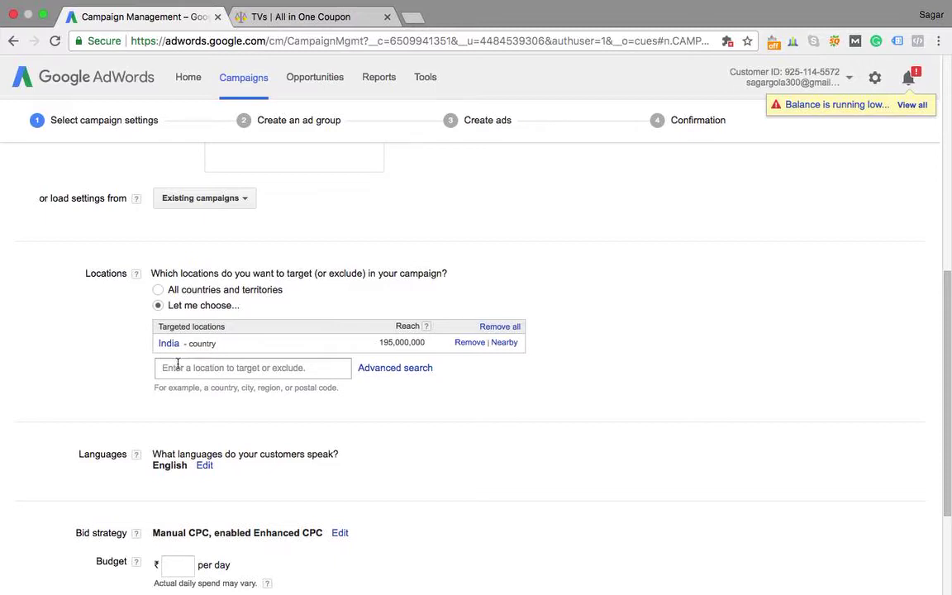
{"action": "left_click", "coordinate": [208, 367]}
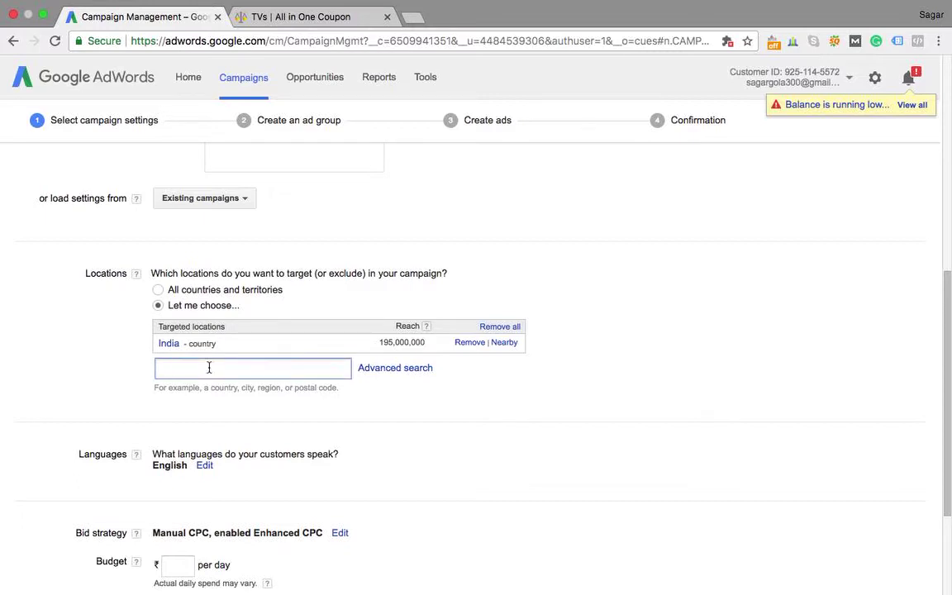
{"action": "type", "text": "delhi"}
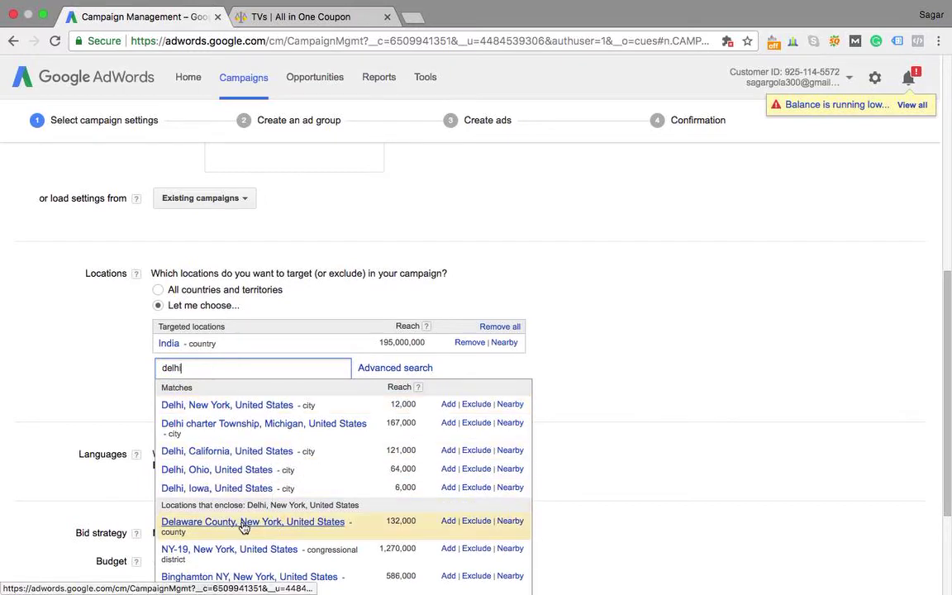
{"action": "scroll", "coordinate": [336, 516], "scroll_direction": "down", "scroll_amount": 3}
{"action": "scroll", "coordinate": [339, 517], "scroll_direction": "down", "scroll_amount": 1}
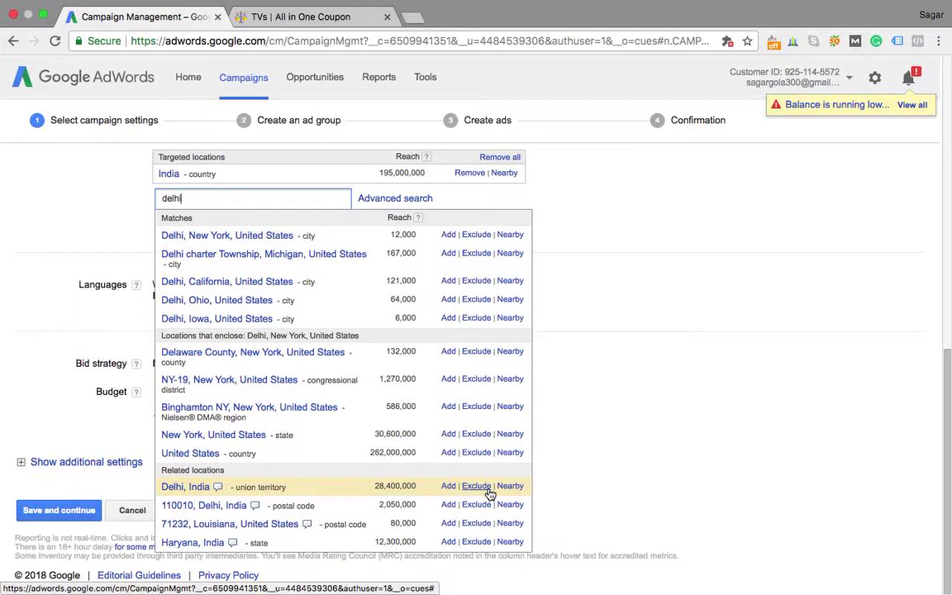
{"action": "left_click", "coordinate": [569, 406]}
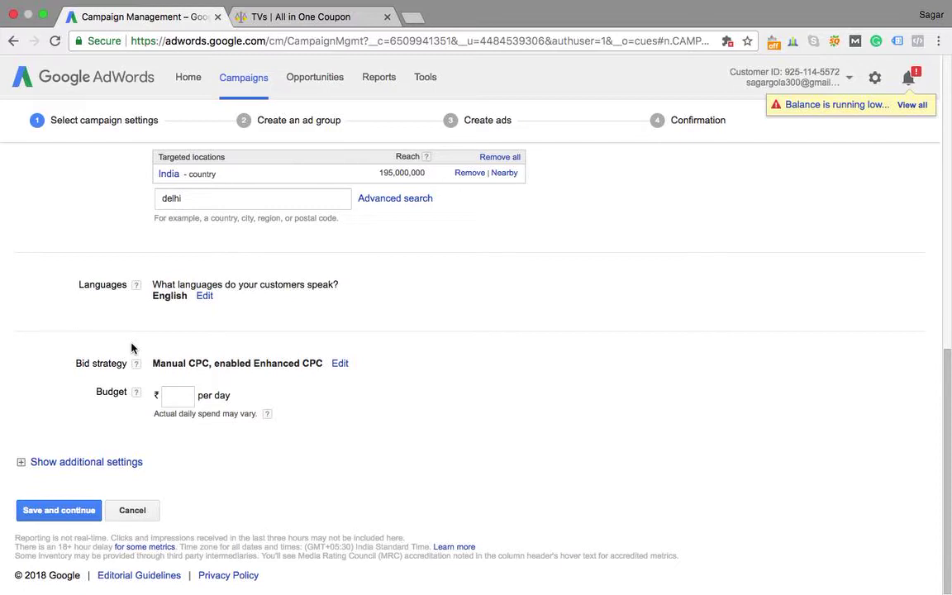
Change the campaign's bid strategy to the automated Viewable CPM option
{"action": "left_click", "coordinate": [340, 363]}
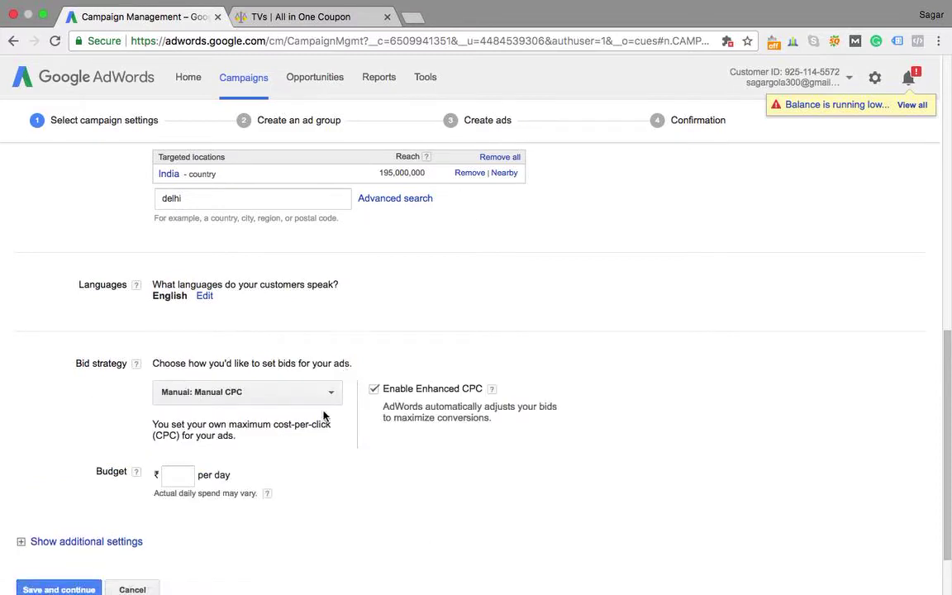
{"action": "left_click", "coordinate": [327, 395]}
{"action": "scroll", "coordinate": [424, 484], "scroll_direction": "down", "scroll_amount": 2}
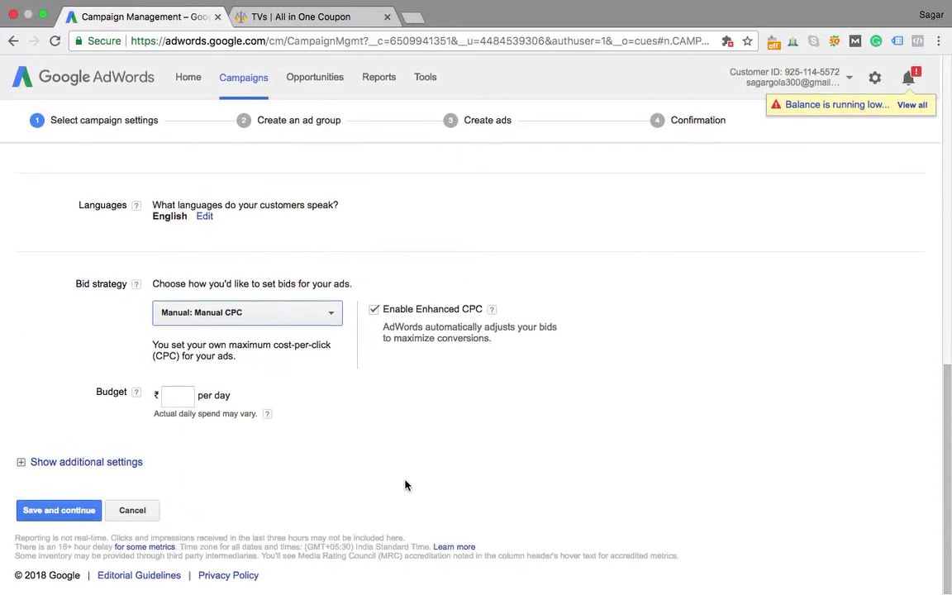
{"action": "left_click", "coordinate": [332, 315]}
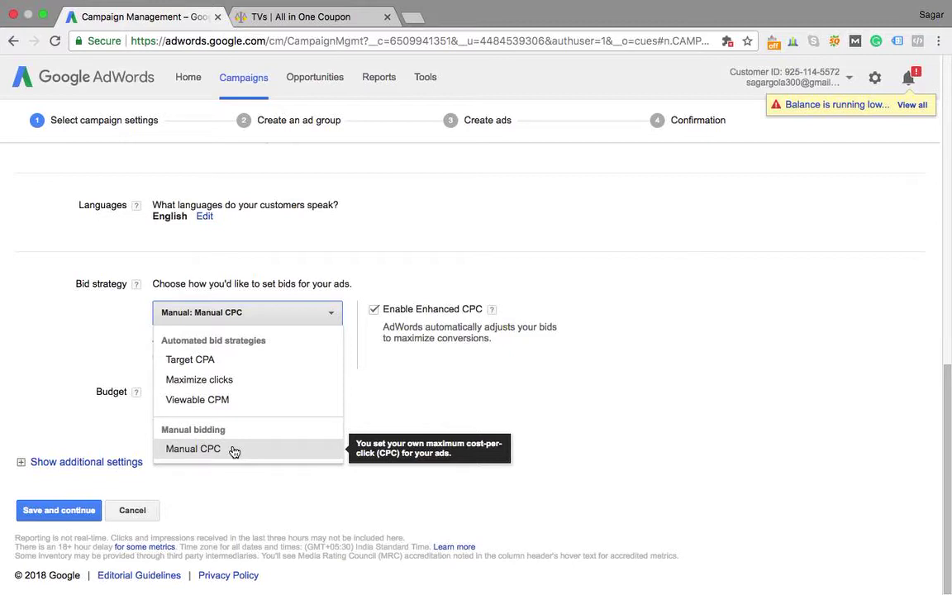
{"action": "left_click", "coordinate": [228, 399]}
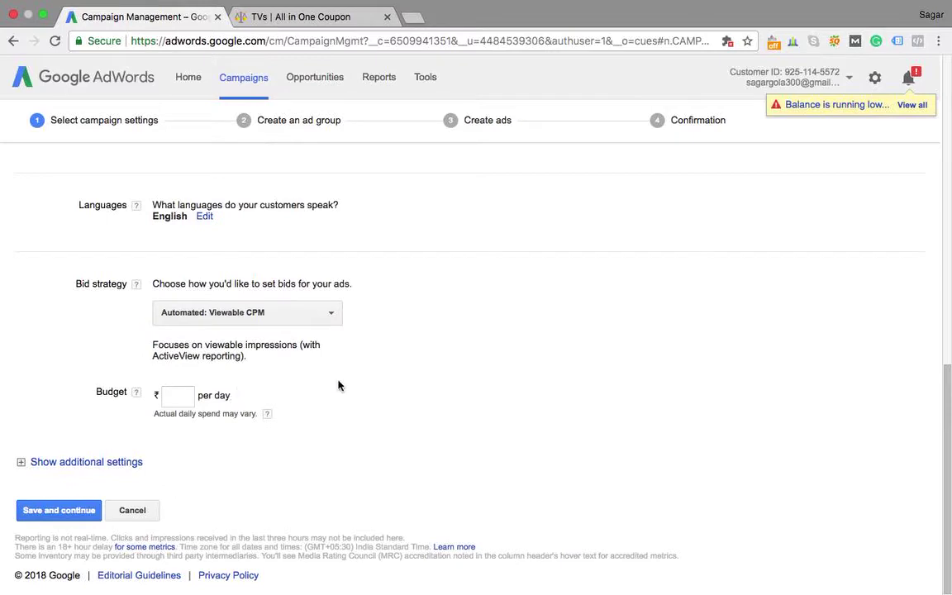
Set the daily budget to ₹100 and save the campaign settings to continue to ad group creation
{"action": "left_click", "coordinate": [178, 398]}
{"action": "type", "text": "100"}
{"action": "left_click", "coordinate": [58, 510]}
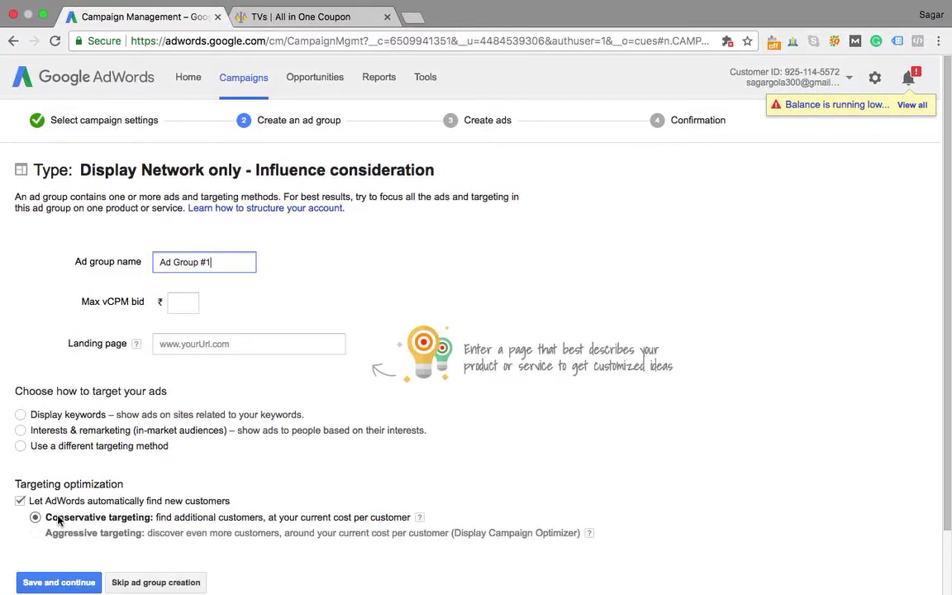
Name the ad group "TVs" and set its Max vCPM bid to ₹40
{"action": "left_click_drag", "start_coordinate": [154, 264], "coordinate": [216, 264]}
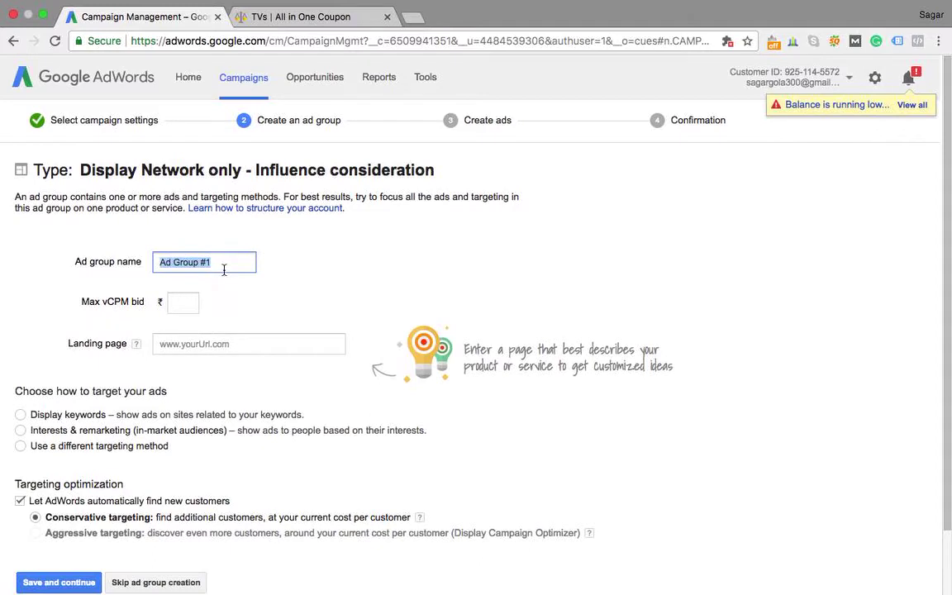
{"action": "type", "text": "TVs"}
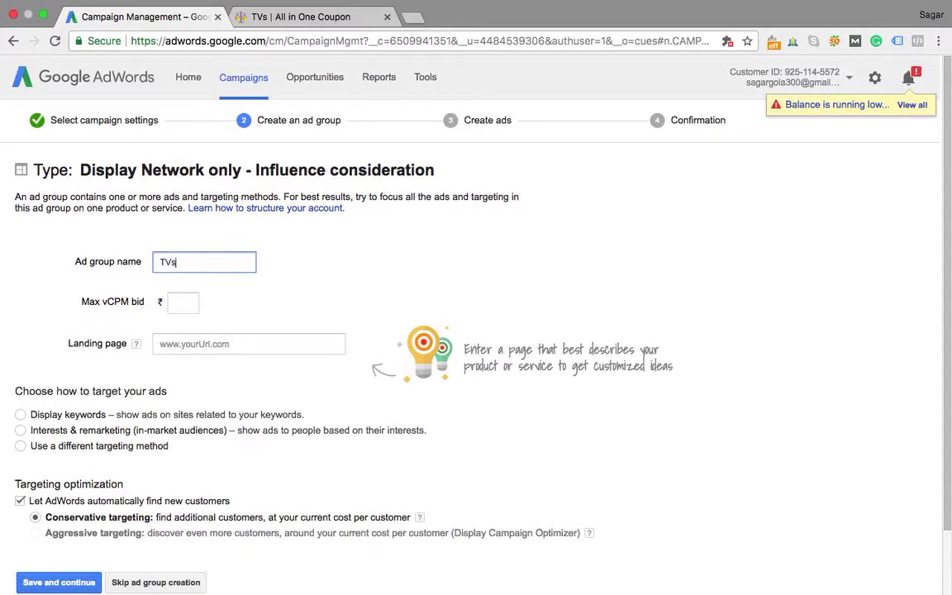
{"action": "left_click", "coordinate": [186, 304]}
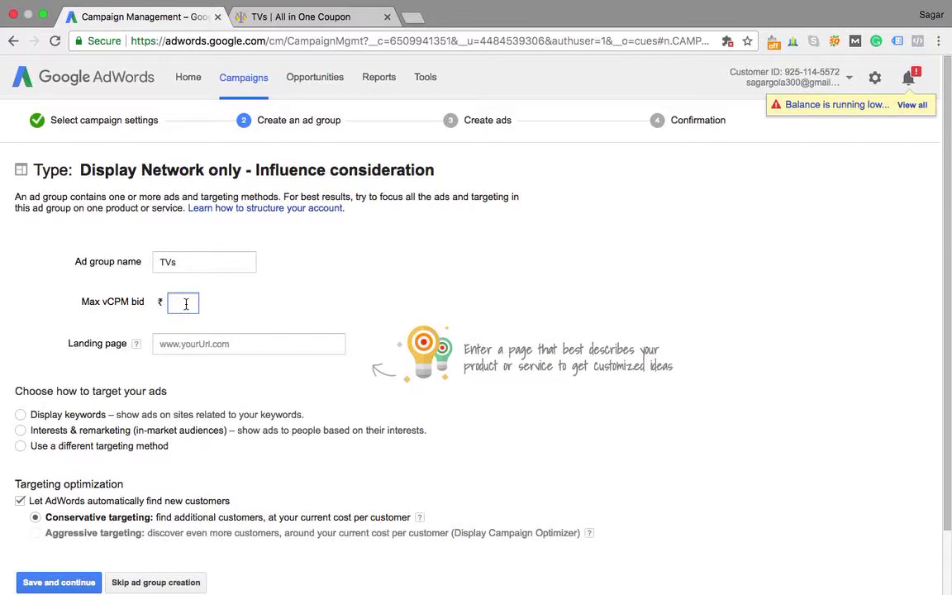
{"action": "type", "text": "40"}
{"action": "left_click", "coordinate": [230, 343]}
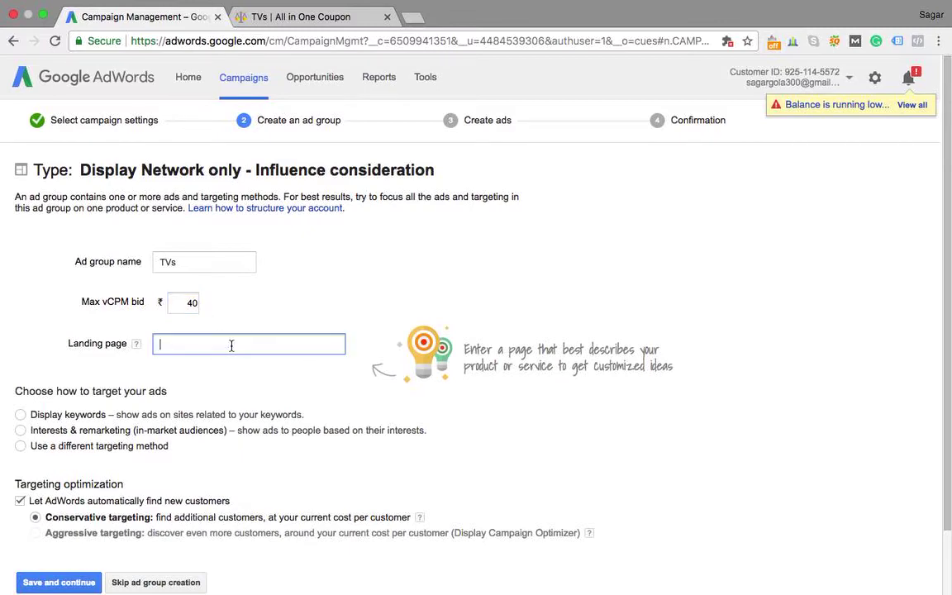
{"action": "left_click", "coordinate": [335, 16]}
{"action": "left_click", "coordinate": [441, 43]}
{"action": "key", "text": "ctrl+c"}
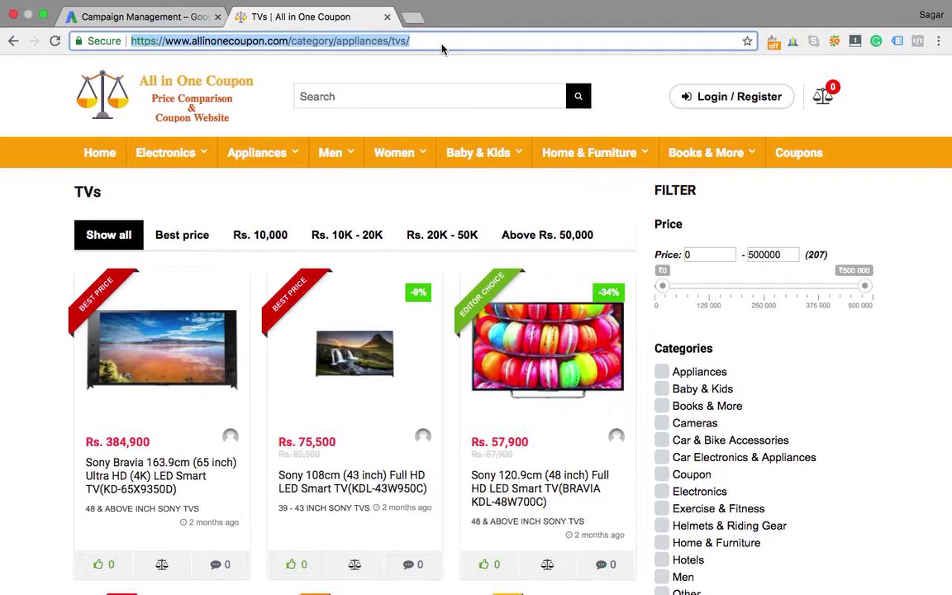
{"action": "left_click", "coordinate": [170, 23]}
{"action": "key", "text": "ctrl+v"}
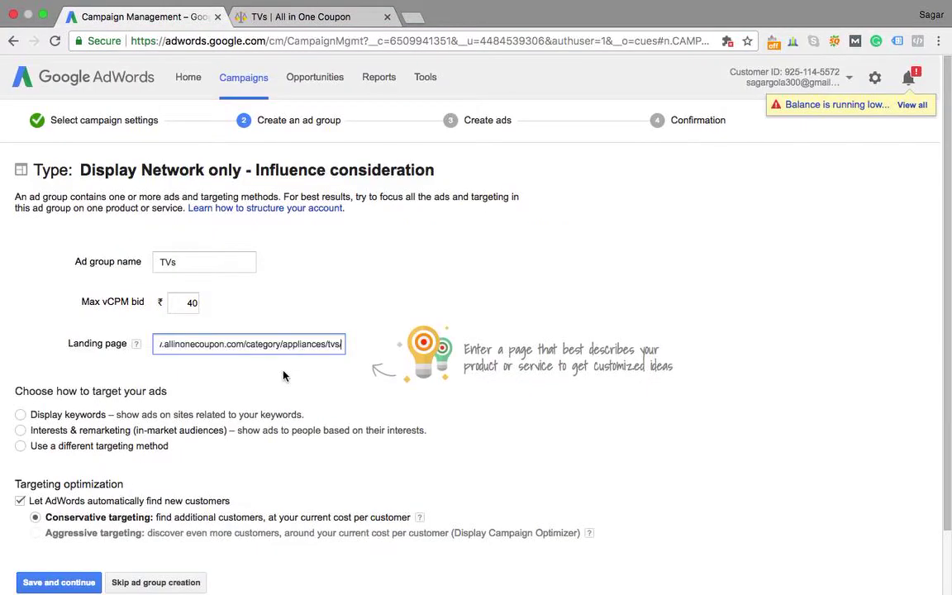
{"action": "left_click", "coordinate": [322, 382]}
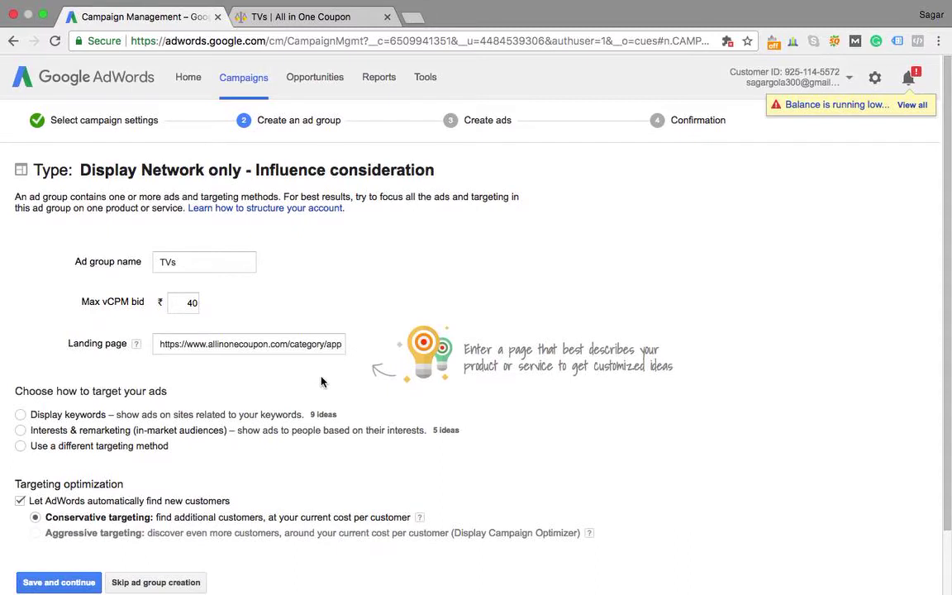
Choose display keywords as the ad targeting method and examine the suggested keyword ideas
{"action": "scroll", "coordinate": [321, 381], "scroll_direction": "down", "scroll_amount": 2}
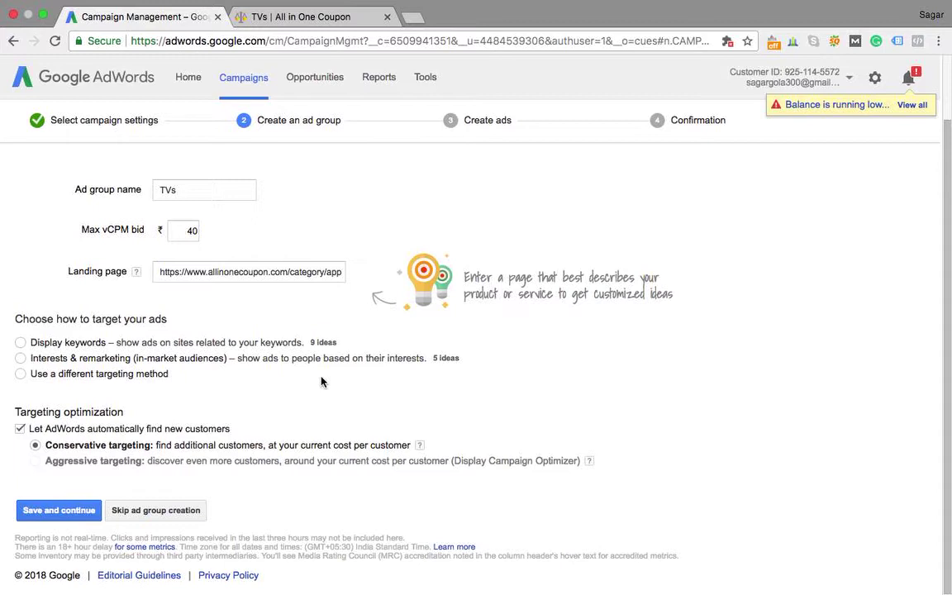
{"action": "left_click", "coordinate": [20, 343]}
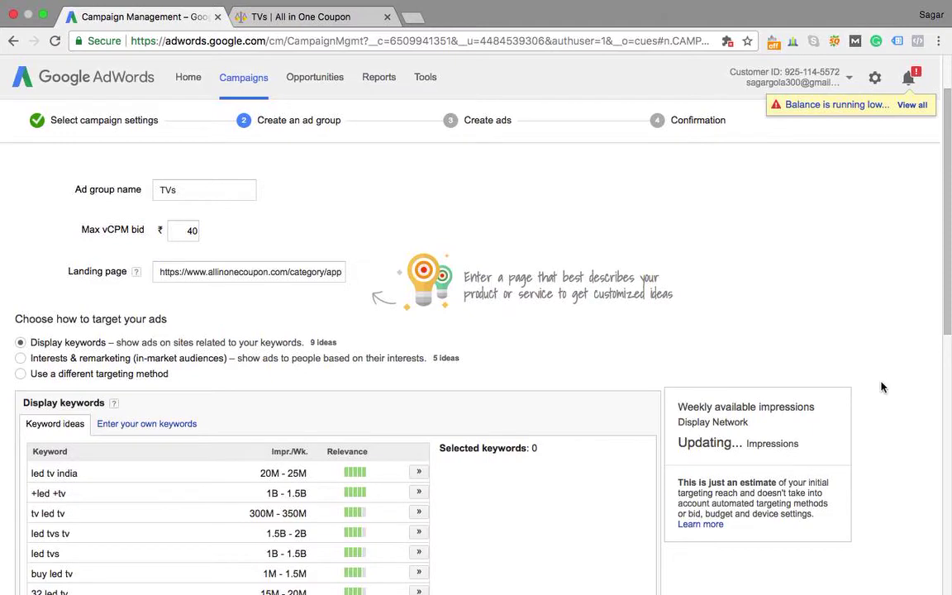
{"action": "scroll", "coordinate": [882, 387], "scroll_direction": "down", "scroll_amount": 2}
{"action": "scroll", "coordinate": [882, 387], "scroll_direction": "down", "scroll_amount": 2}
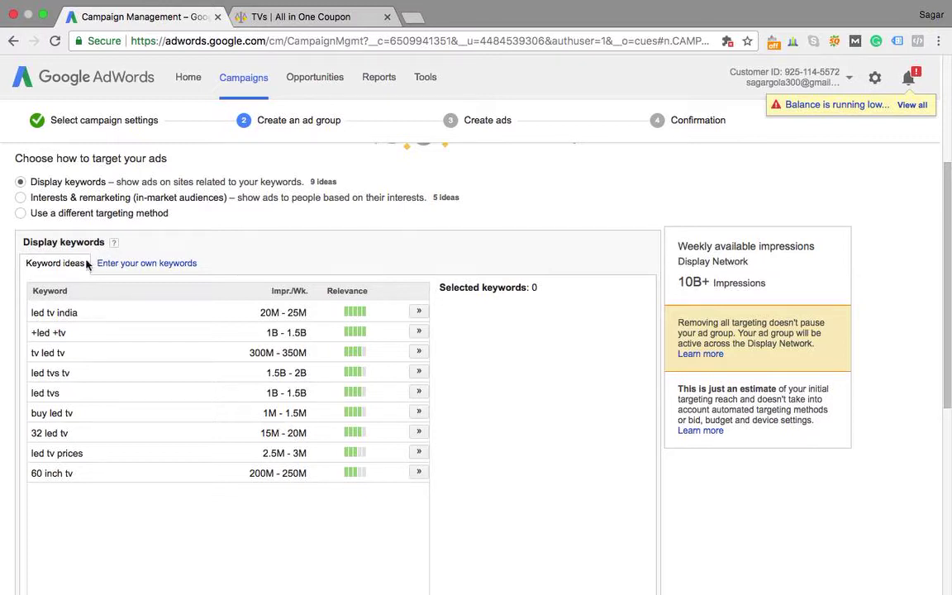
Switch targeting to interests and remarketing and add Televisions from the in-market audiences
{"action": "left_click", "coordinate": [21, 197]}
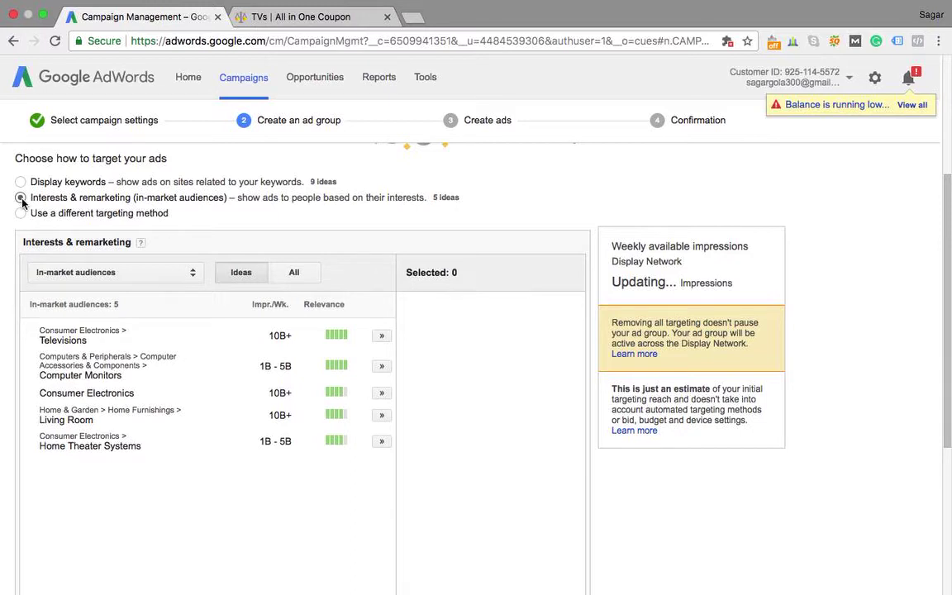
{"action": "left_click", "coordinate": [165, 278]}
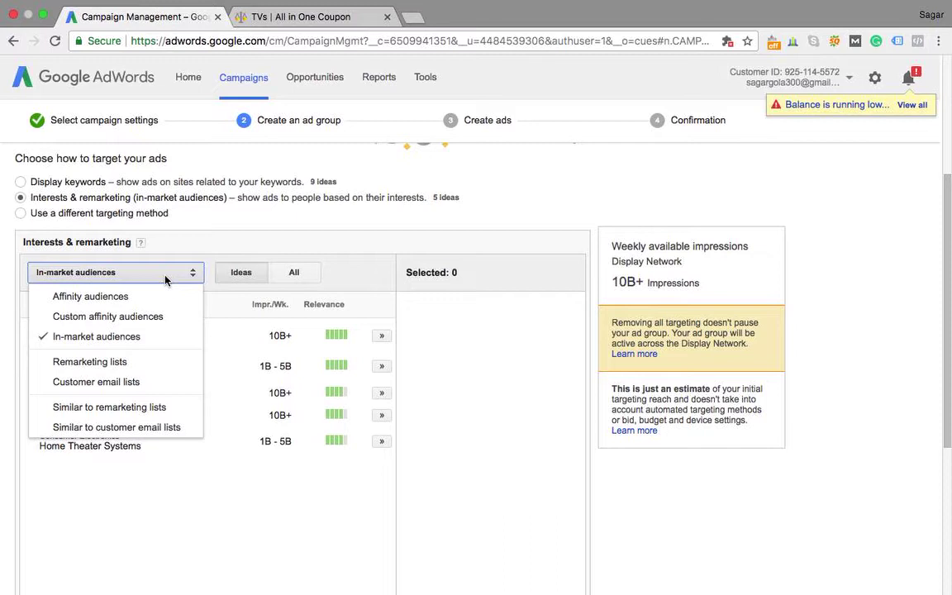
{"action": "left_click", "coordinate": [129, 336]}
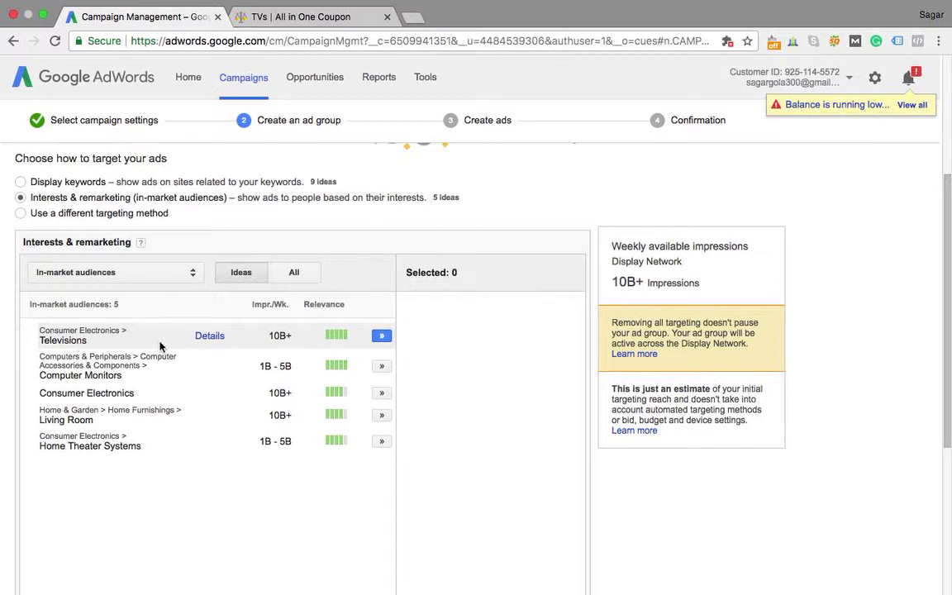
{"action": "left_click", "coordinate": [382, 337]}
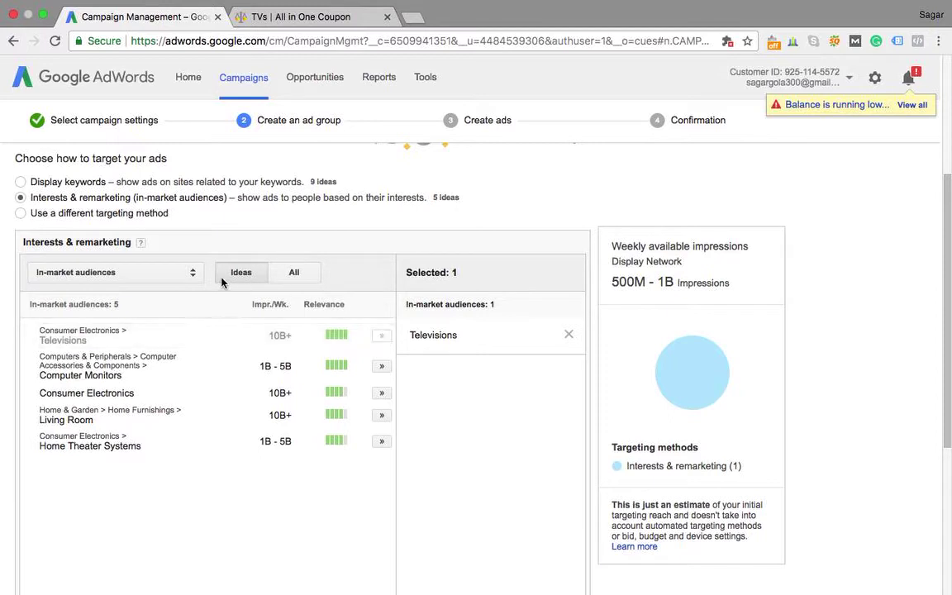
Show the affinity audiences and look through their categories
{"action": "left_click", "coordinate": [186, 272]}
{"action": "left_click", "coordinate": [154, 298]}
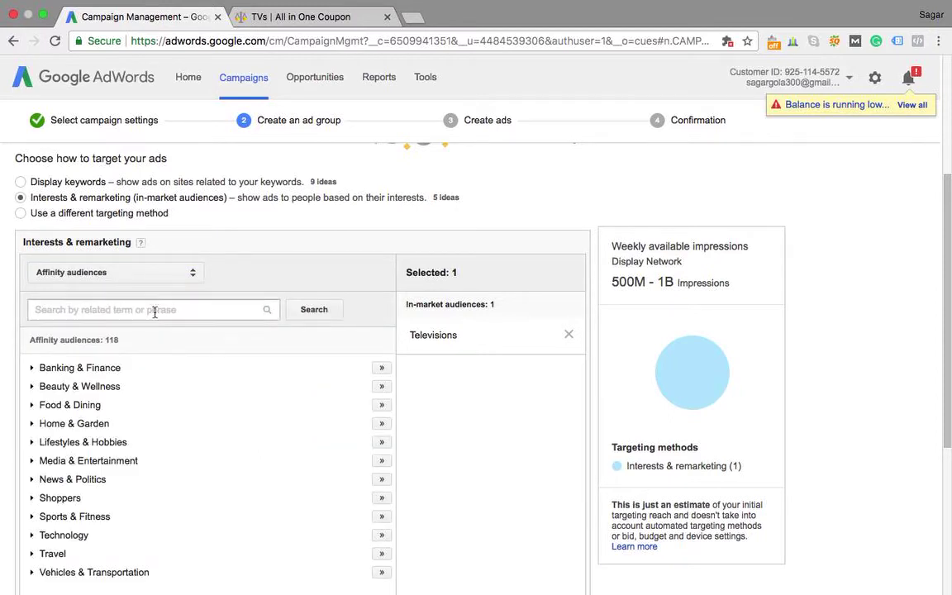
{"action": "scroll", "coordinate": [143, 469], "scroll_direction": "down", "scroll_amount": 3}
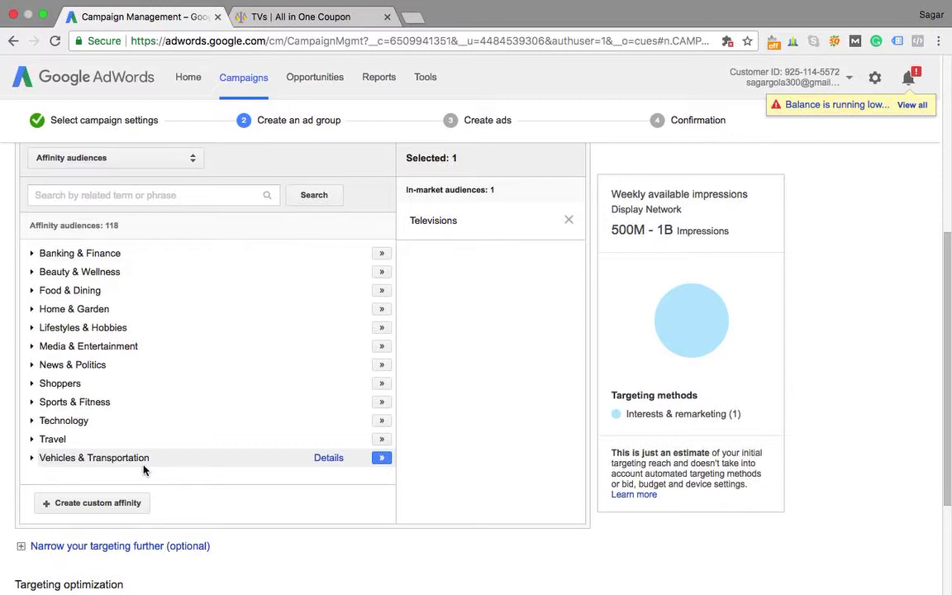
{"action": "scroll", "coordinate": [198, 359], "scroll_direction": "up", "scroll_amount": 3}
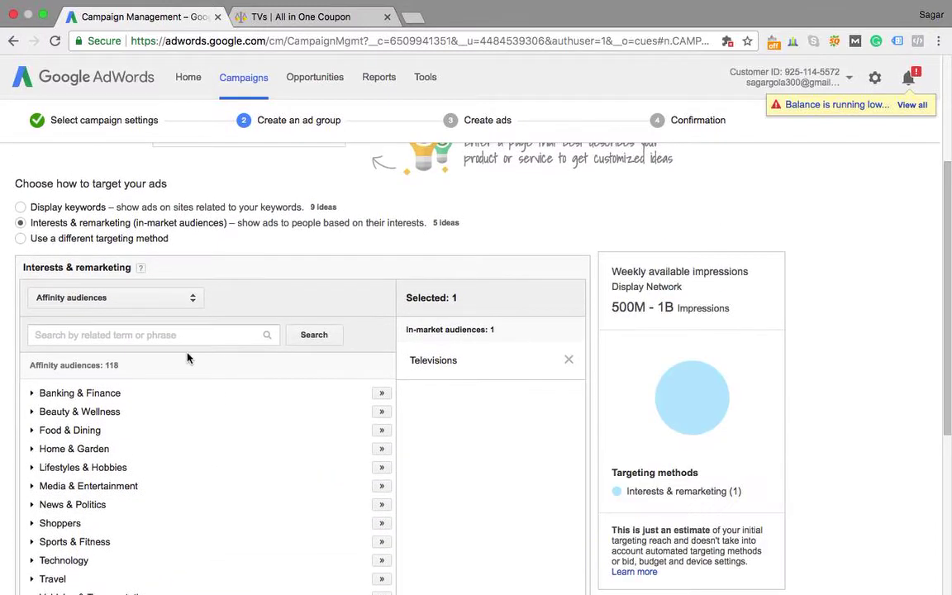
Switch to a different targeting method, Topics, and look through the Autos & Vehicles, Beauty & Fitness and Computers & Electronics categories
{"action": "left_click", "coordinate": [20, 239]}
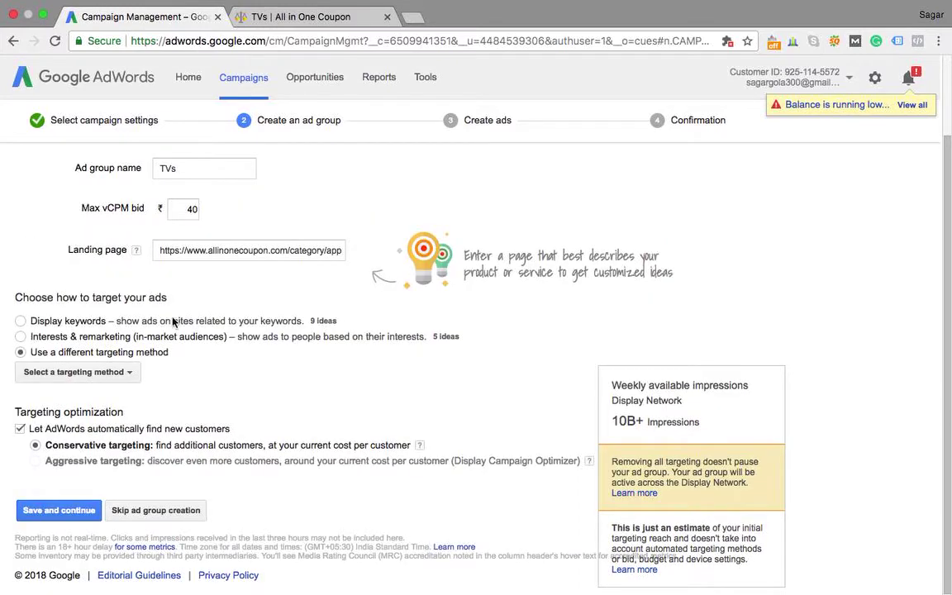
{"action": "left_click", "coordinate": [118, 376]}
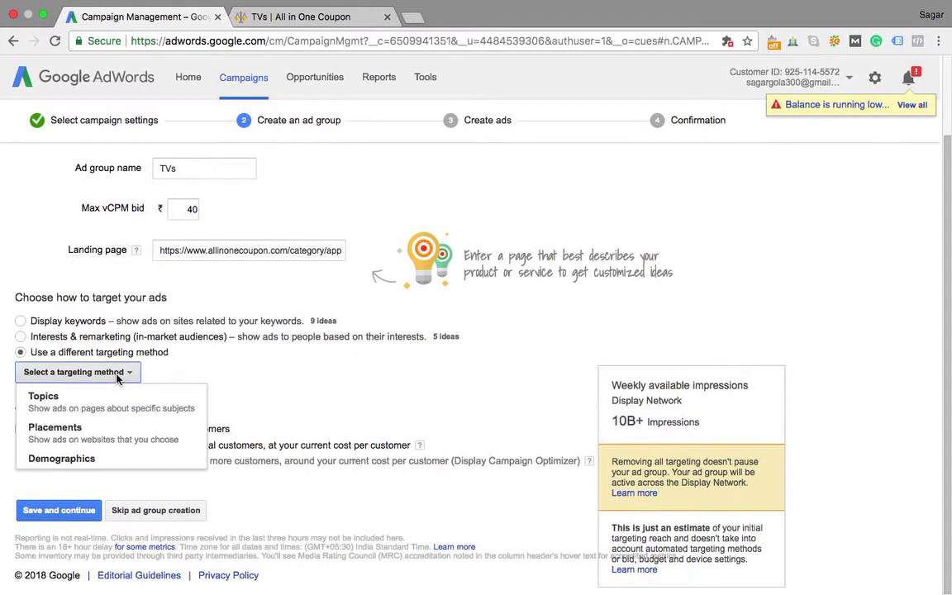
{"action": "left_click", "coordinate": [130, 409]}
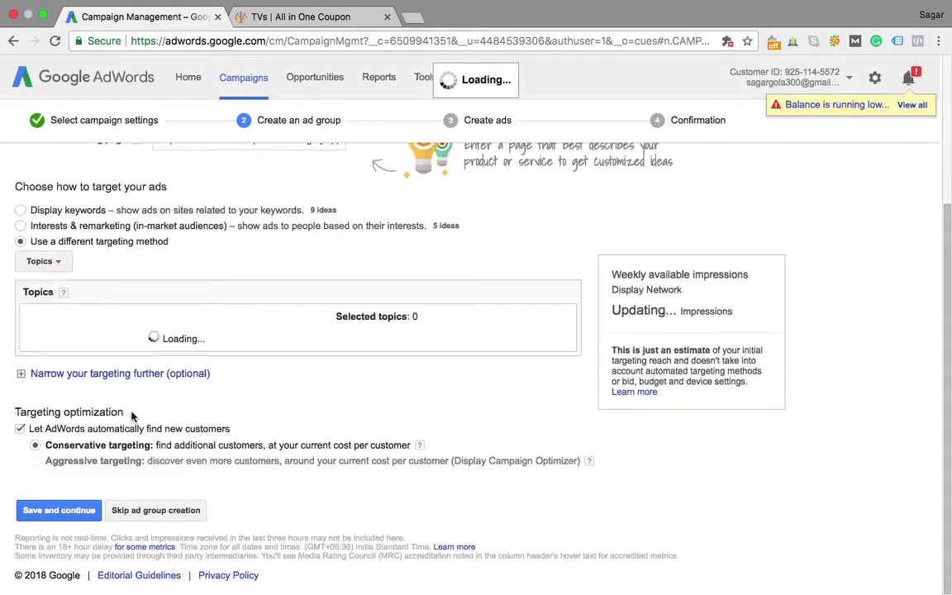
{"action": "scroll", "coordinate": [132, 415], "scroll_direction": "down", "scroll_amount": 3}
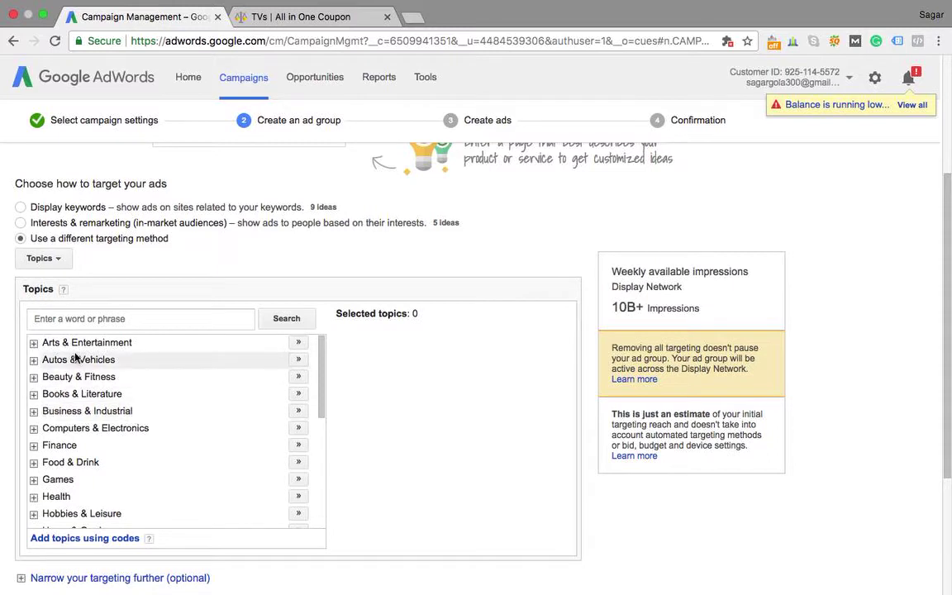
{"action": "left_click", "coordinate": [34, 361]}
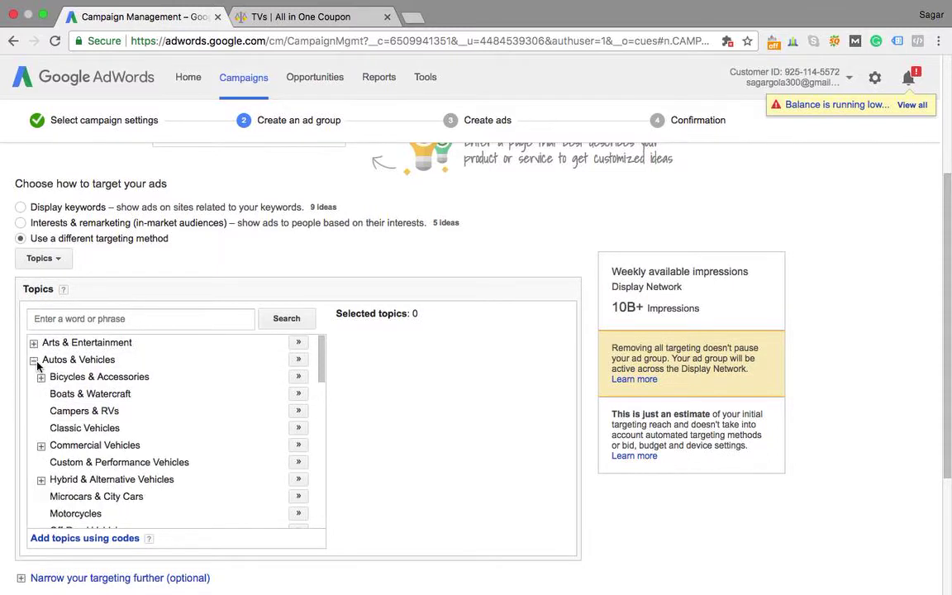
{"action": "left_click", "coordinate": [34, 361]}
{"action": "left_click", "coordinate": [34, 378]}
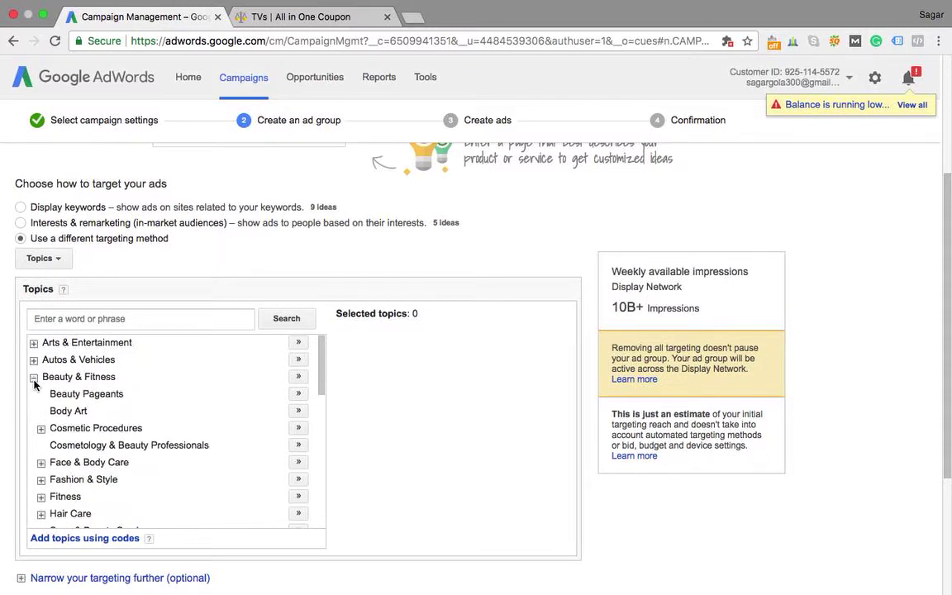
{"action": "left_click", "coordinate": [34, 377]}
{"action": "left_click", "coordinate": [34, 428]}
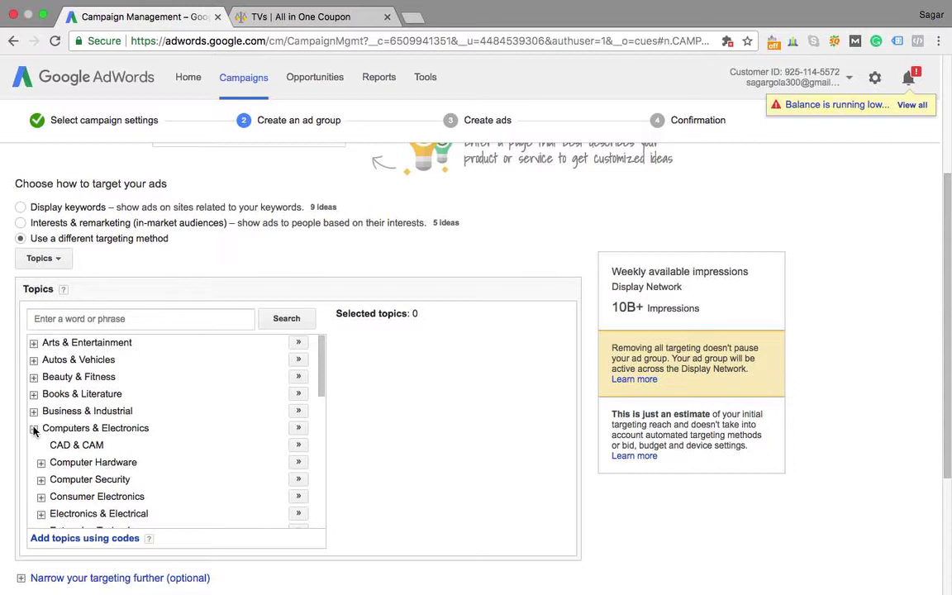
{"action": "left_click", "coordinate": [34, 429]}
Change the targeting method to Placements, search the websites for "olx" and look through the suggested sites
{"action": "left_click", "coordinate": [43, 258]}
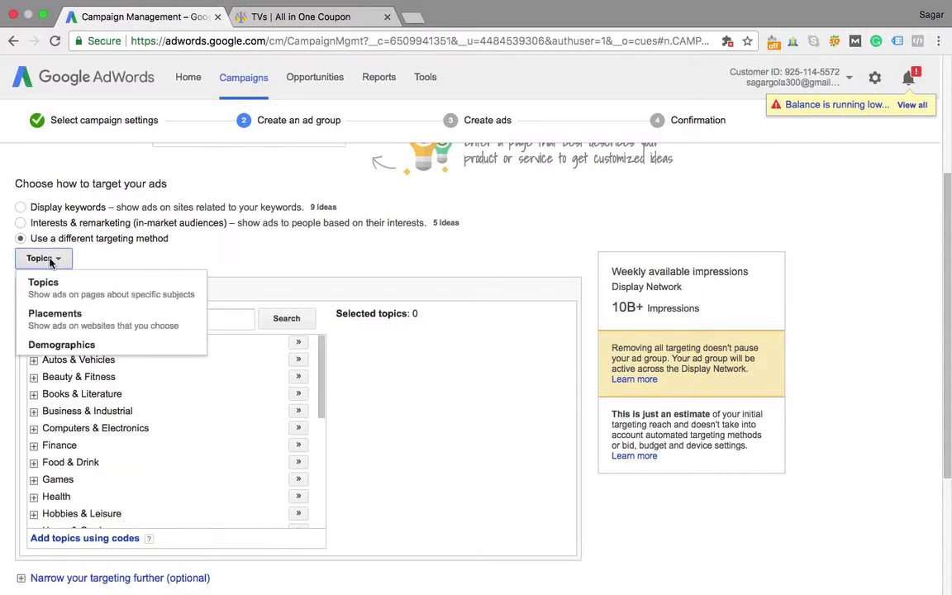
{"action": "left_click", "coordinate": [76, 320]}
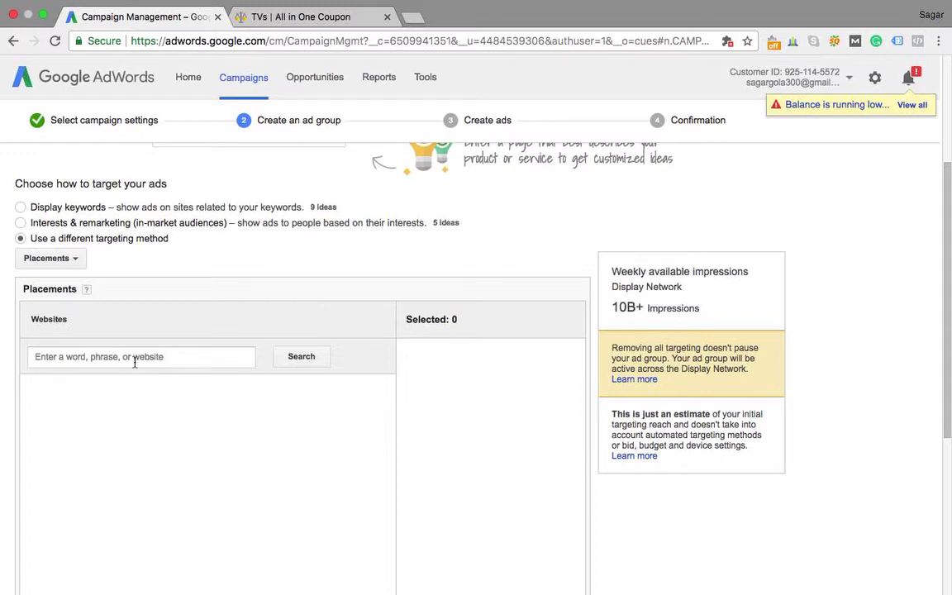
{"action": "left_click", "coordinate": [138, 355]}
{"action": "type", "text": "0lx"}
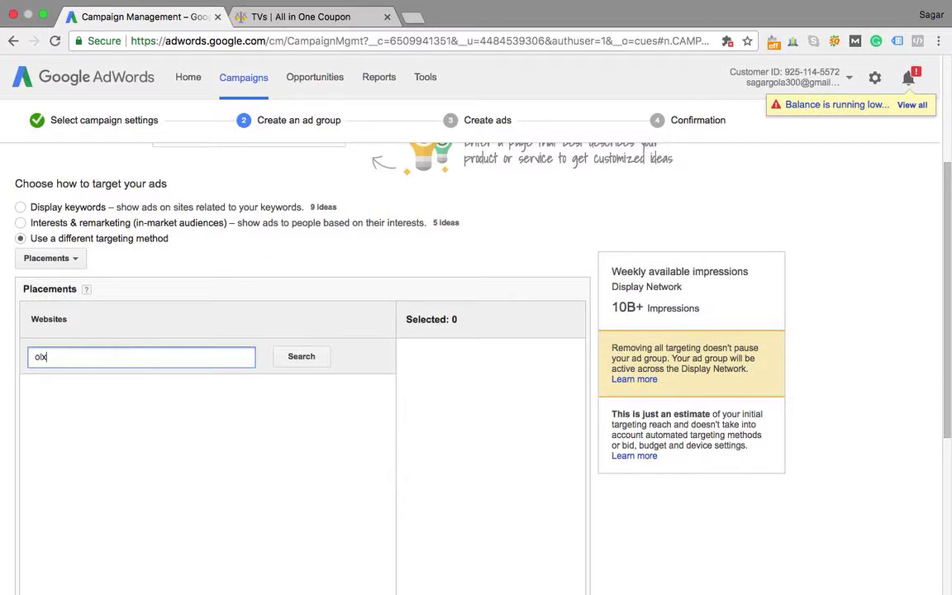
{"action": "key", "text": "Return"}
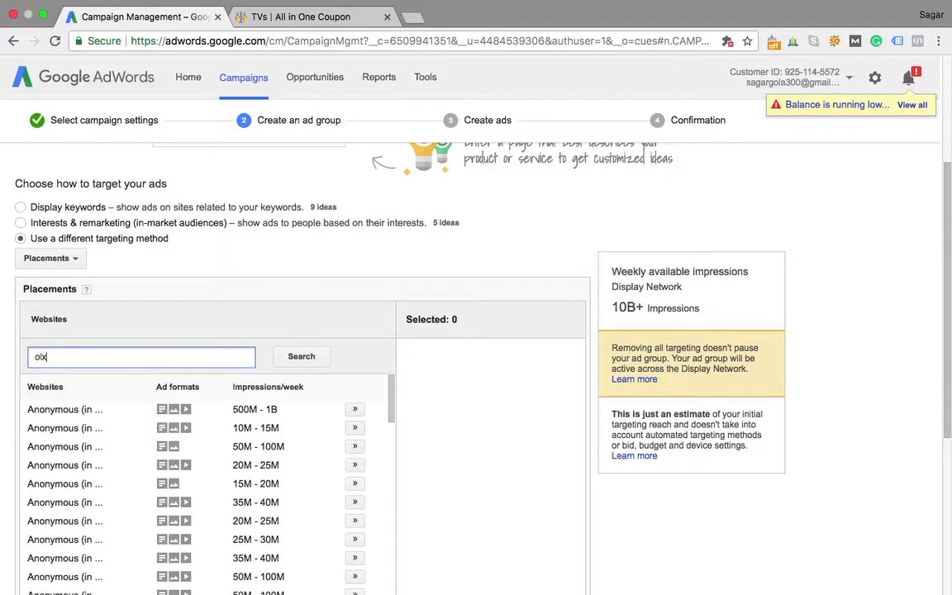
{"action": "scroll", "coordinate": [143, 479], "scroll_direction": "down", "scroll_amount": 5}
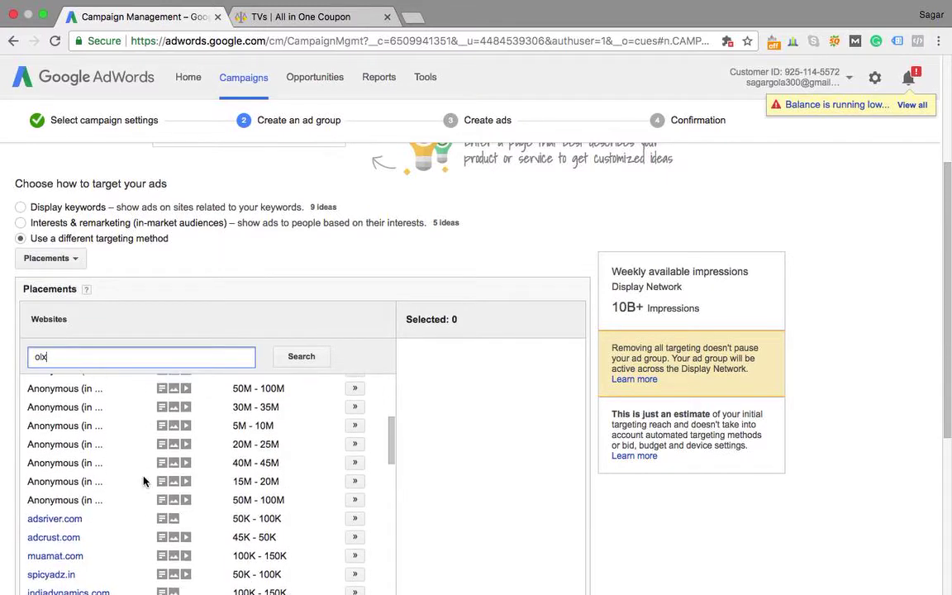
{"action": "scroll", "coordinate": [143, 480], "scroll_direction": "down", "scroll_amount": 5}
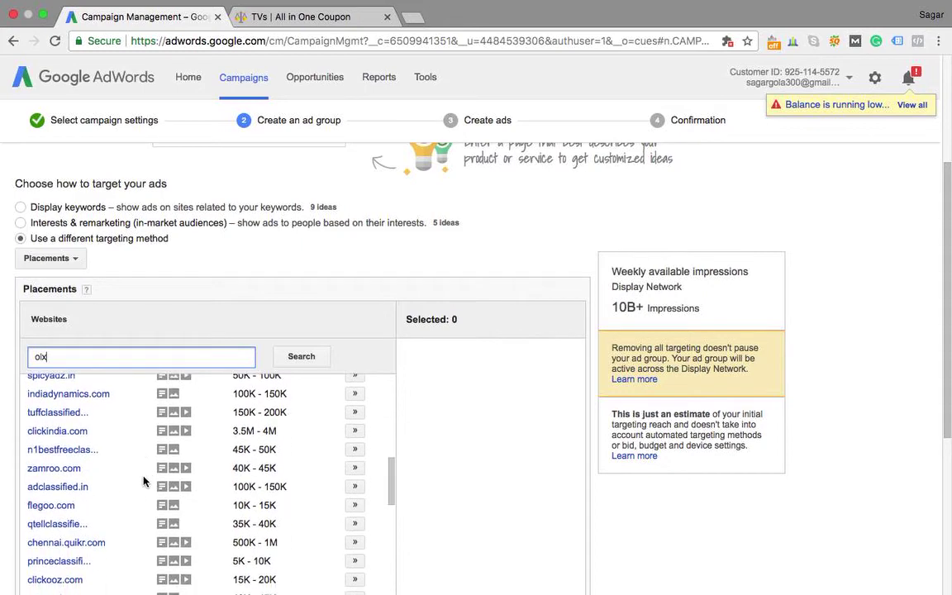
{"action": "scroll", "coordinate": [143, 480], "scroll_direction": "down", "scroll_amount": 5}
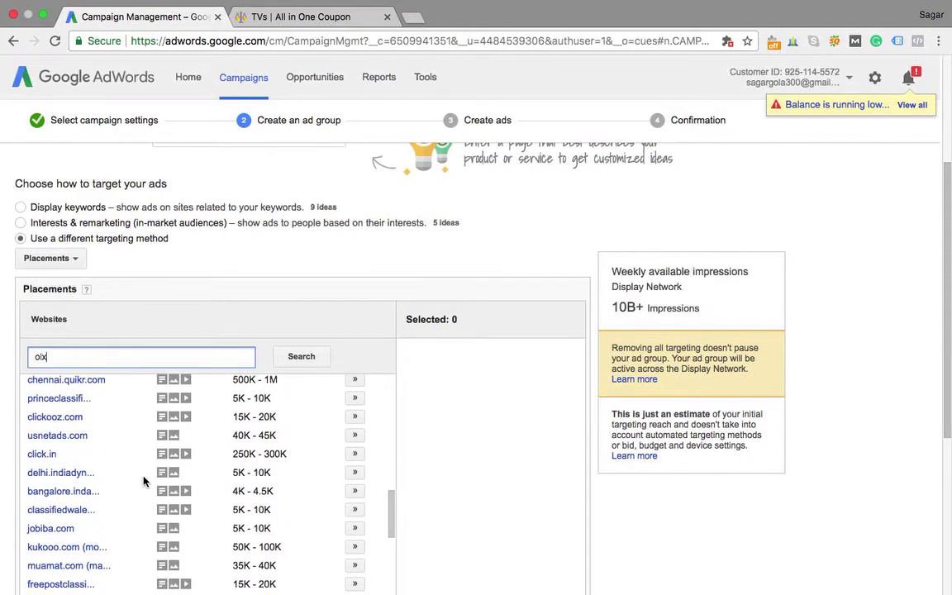
{"action": "scroll", "coordinate": [142, 479], "scroll_direction": "down", "scroll_amount": 5}
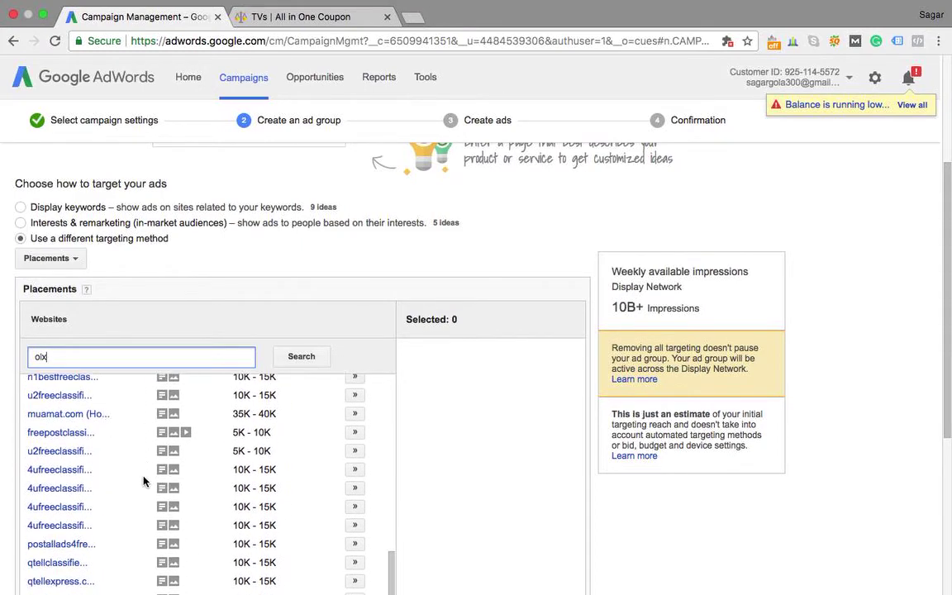
Refine the placement search to "olx.in" and look through the suggested websites for suitable classifieds sites
{"action": "type", "text": ".in"}
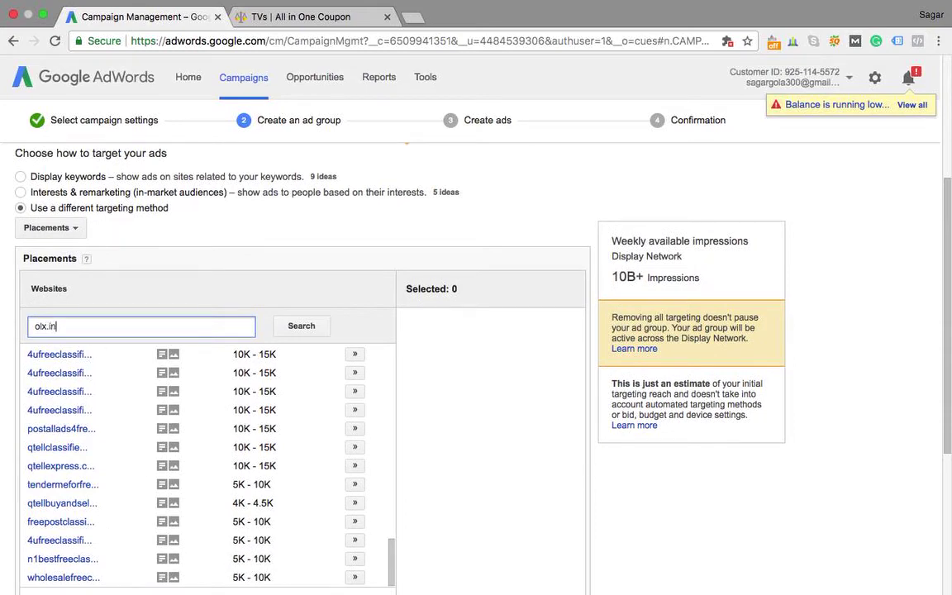
{"action": "key", "text": "Return"}
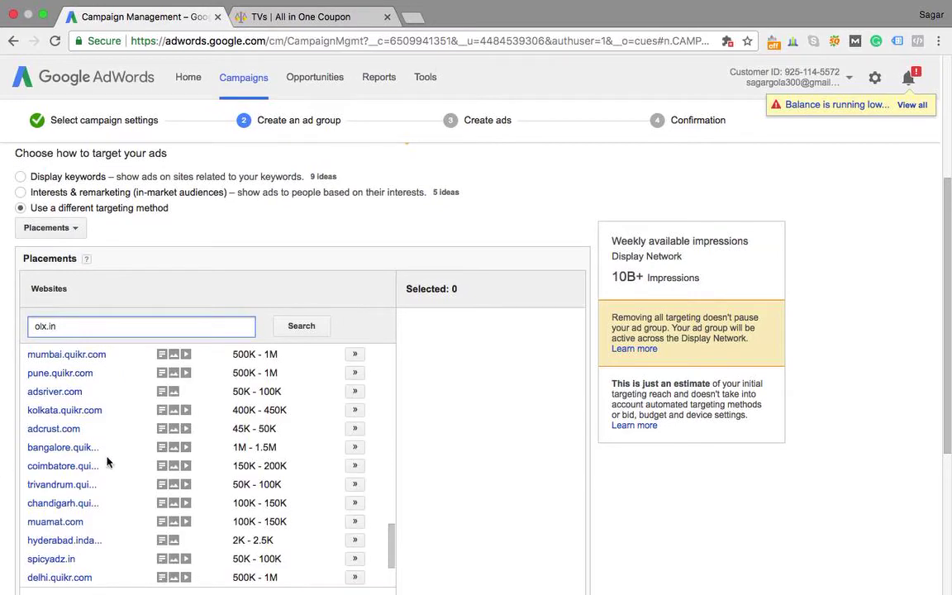
{"action": "scroll", "coordinate": [105, 458], "scroll_direction": "up", "scroll_amount": 8}
{"action": "scroll", "coordinate": [105, 461], "scroll_direction": "up", "scroll_amount": 10}
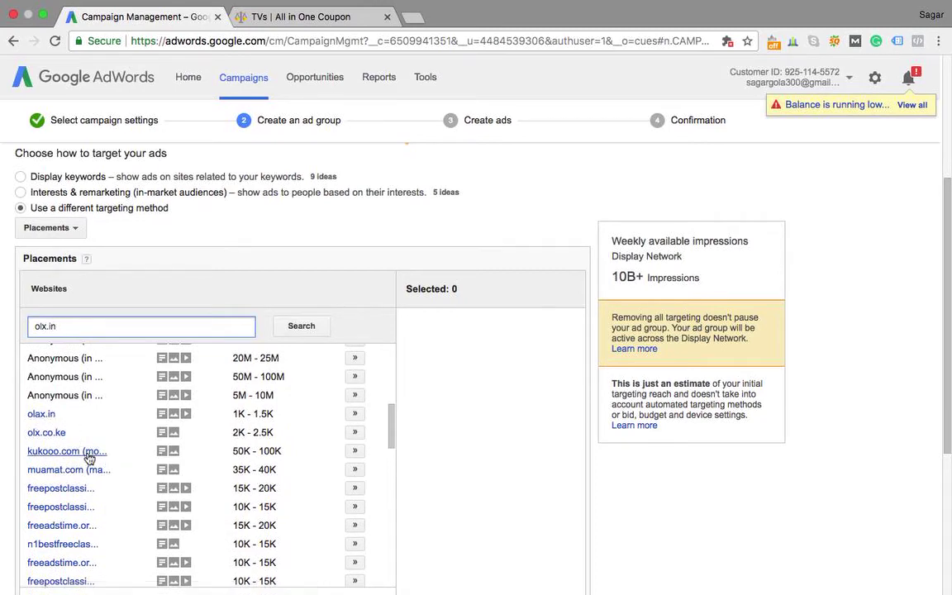
{"action": "scroll", "coordinate": [85, 450], "scroll_direction": "down", "scroll_amount": 6}
{"action": "scroll", "coordinate": [89, 458], "scroll_direction": "down", "scroll_amount": 8}
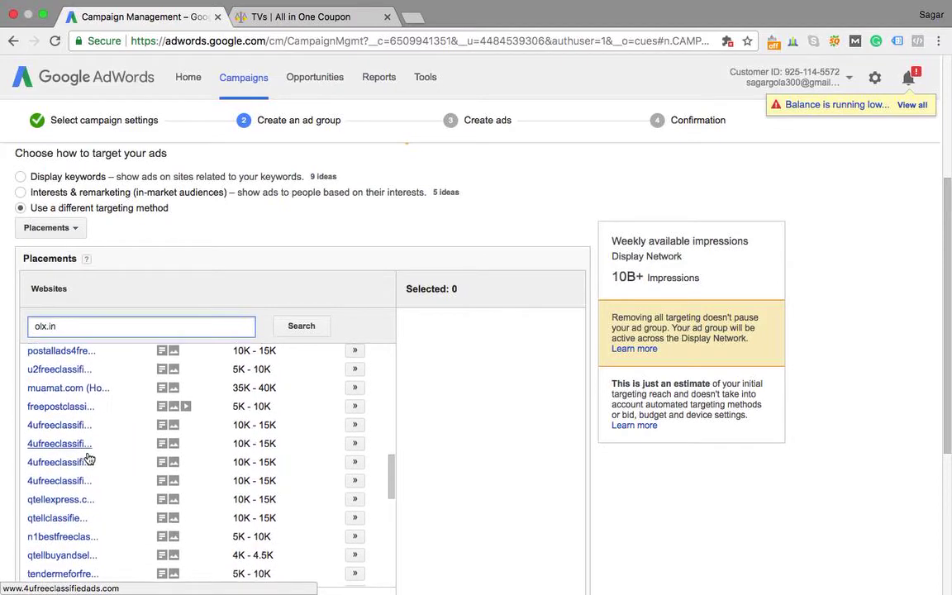
{"action": "scroll", "coordinate": [89, 458], "scroll_direction": "down", "scroll_amount": 2}
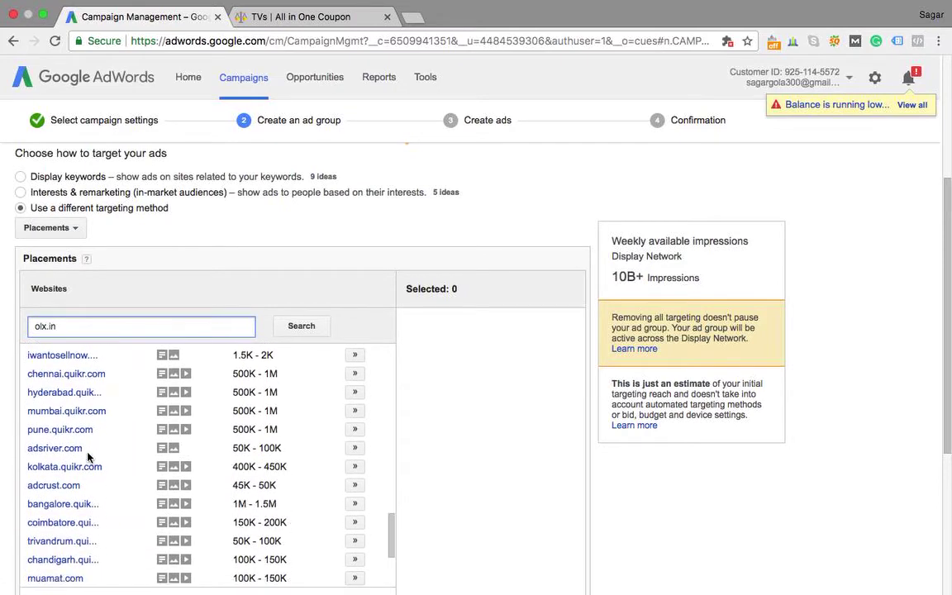
{"action": "scroll", "coordinate": [87, 456], "scroll_direction": "down", "scroll_amount": 5}
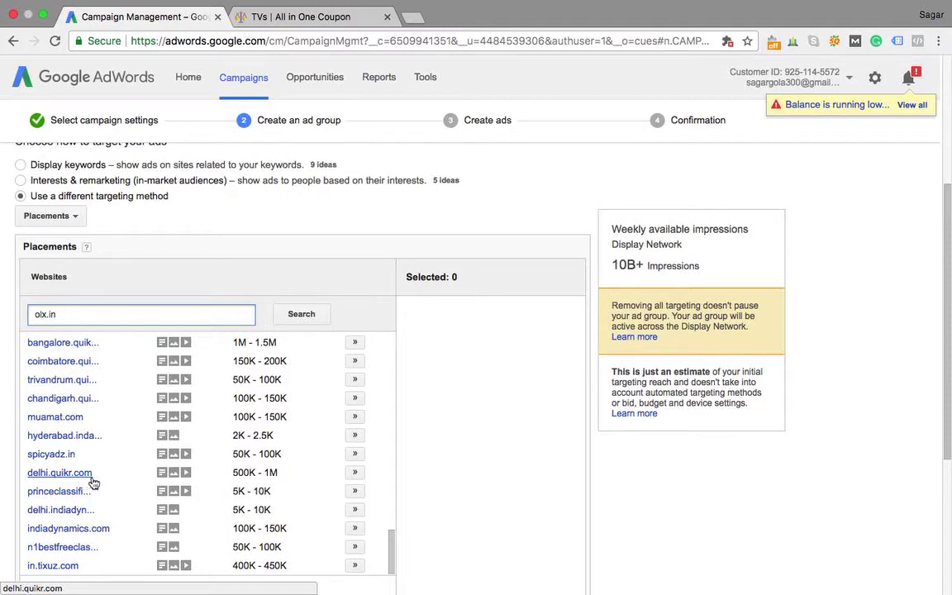
Add delhi.quikr.com, chandigarh.quikr.com and bangalore.quikr.com as website placements
{"action": "left_click", "coordinate": [357, 474]}
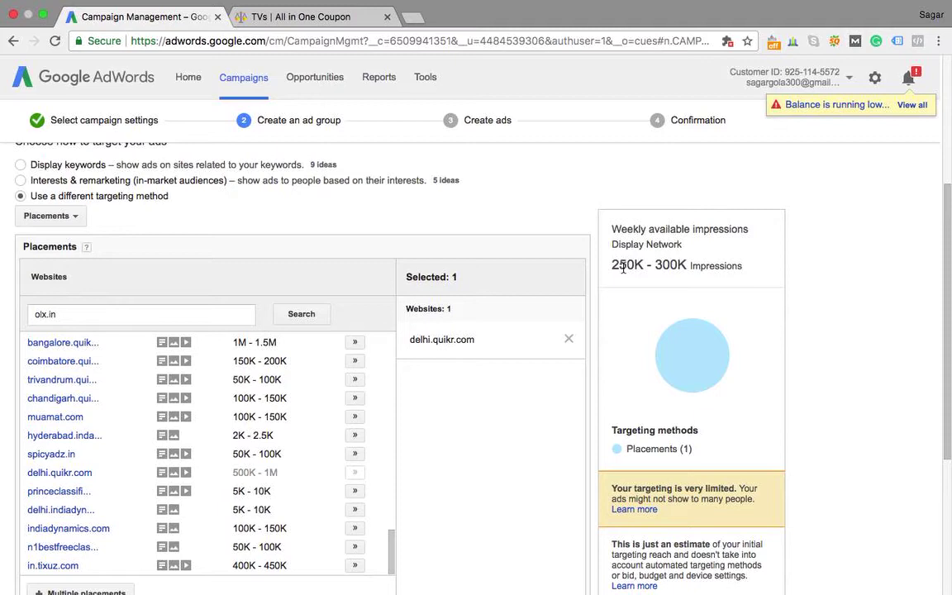
{"action": "left_click", "coordinate": [354, 399]}
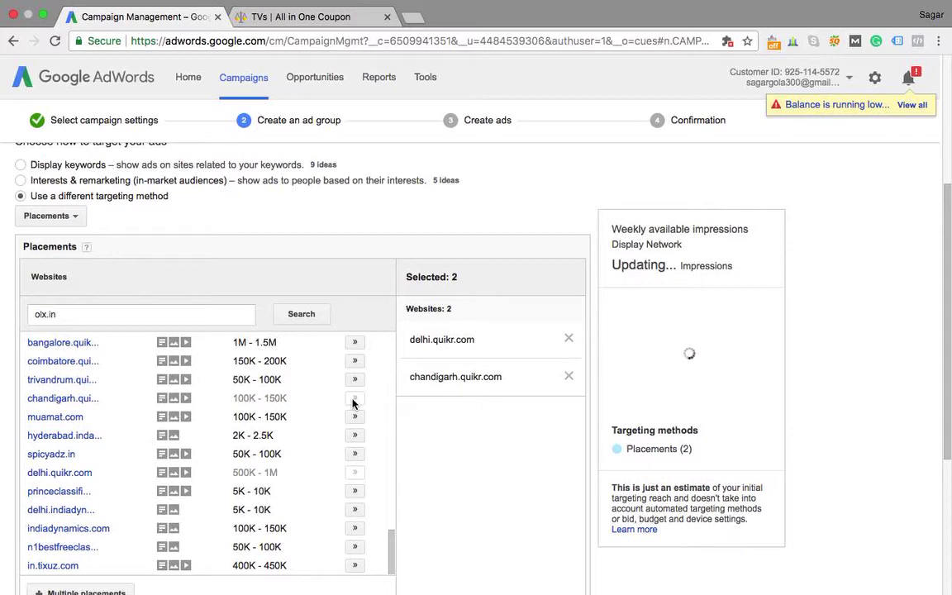
{"action": "left_click", "coordinate": [354, 342]}
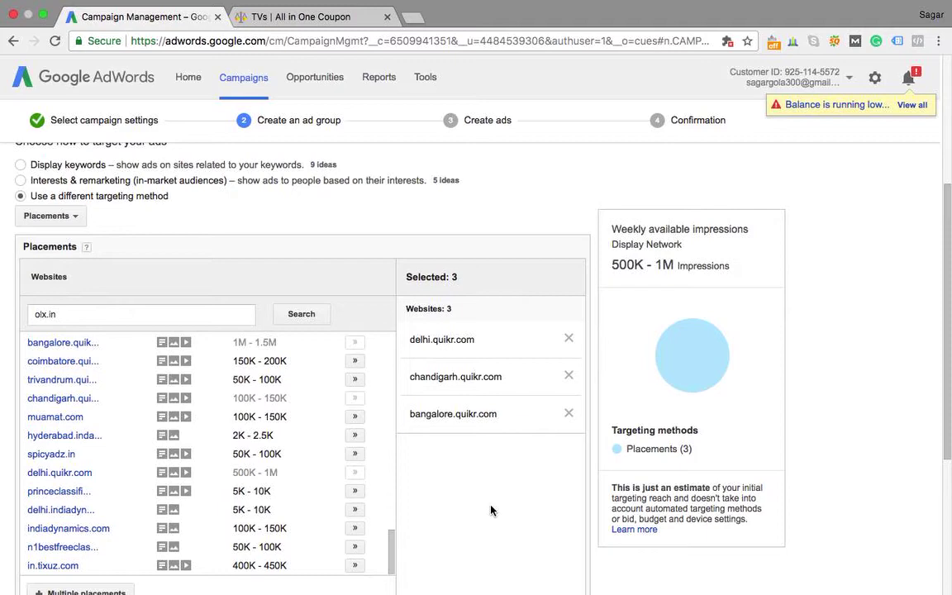
Show the Demographics targeting options for gender, age and parental status, and return to the Placements method
{"action": "left_click", "coordinate": [50, 216]}
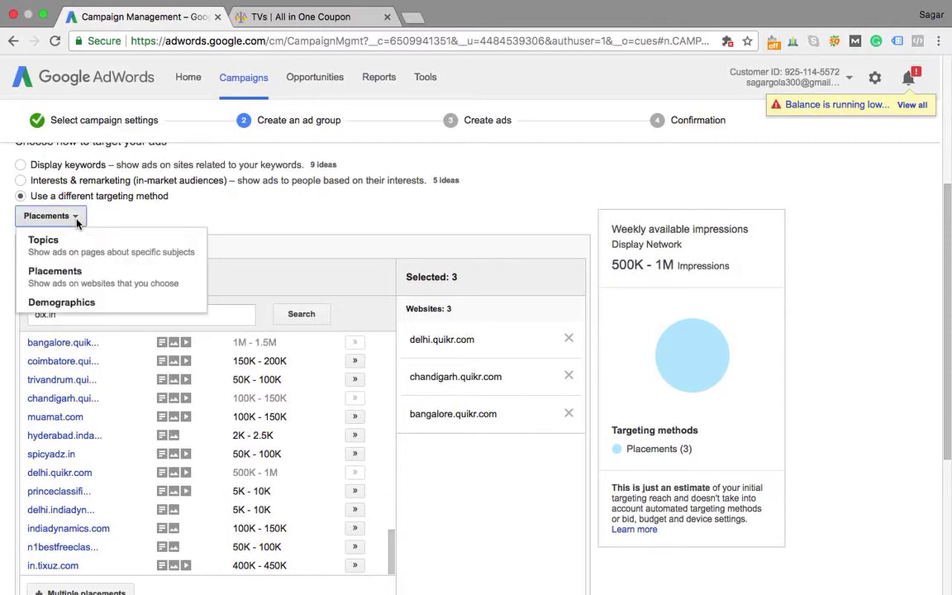
{"action": "left_click", "coordinate": [74, 304]}
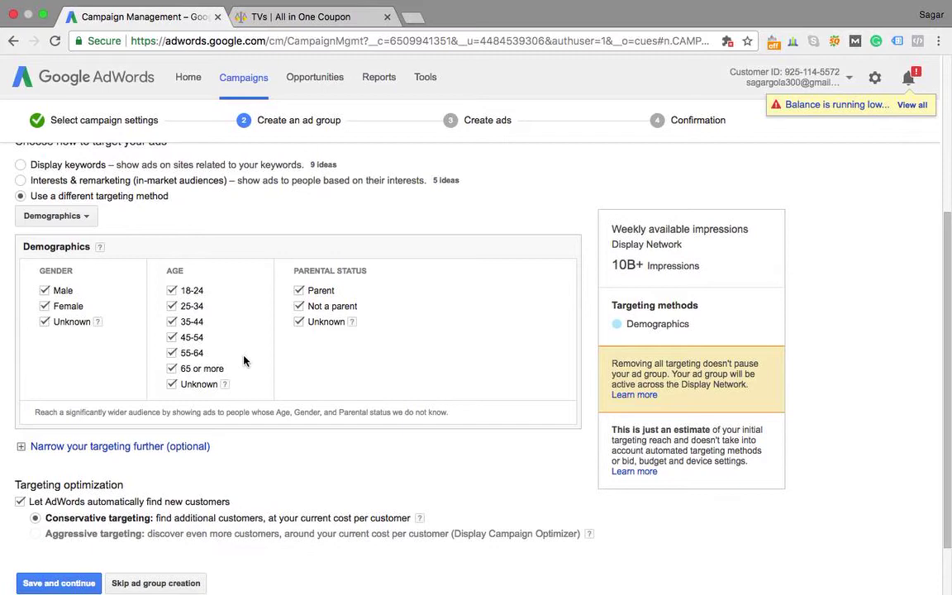
{"action": "left_click", "coordinate": [80, 215]}
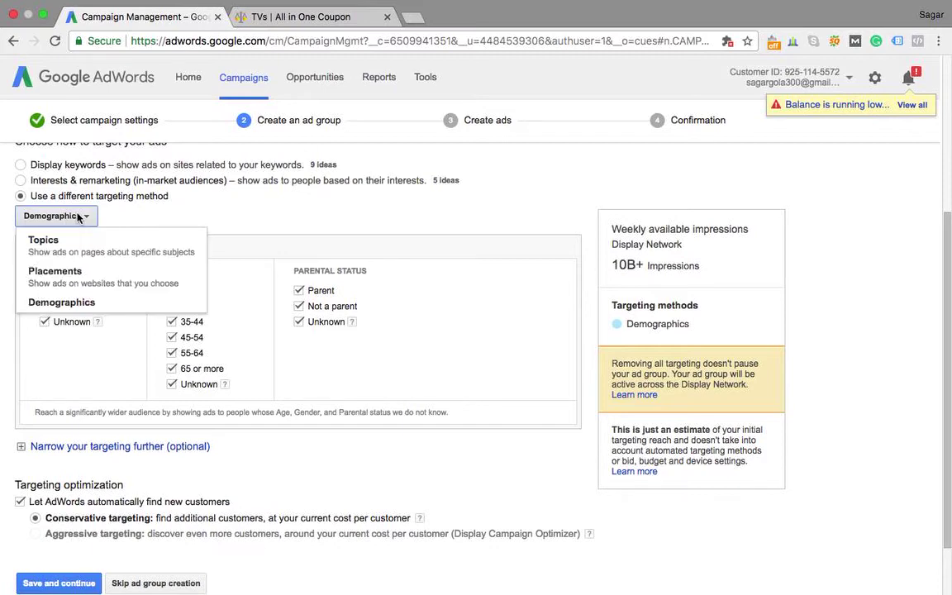
{"action": "left_click", "coordinate": [111, 273]}
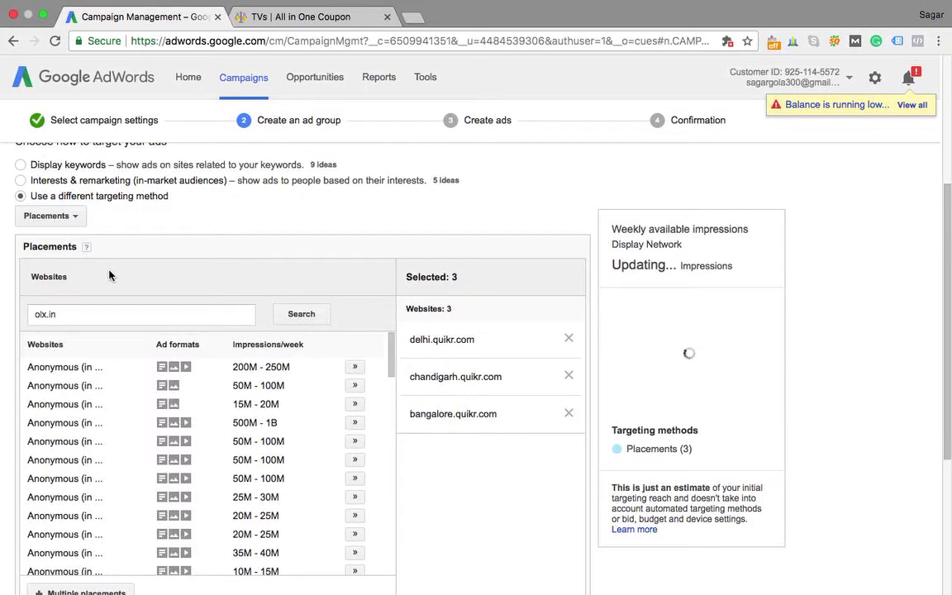
Remove all three quikr.com websites from the selected placements
{"action": "left_click", "coordinate": [568, 340]}
{"action": "left_click", "coordinate": [568, 376]}
{"action": "left_click", "coordinate": [569, 339]}
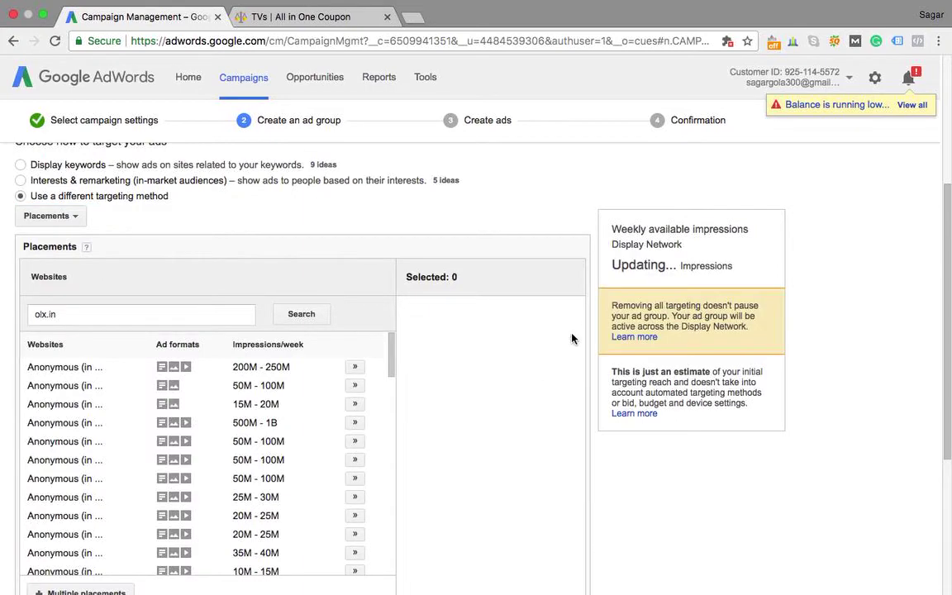
Switch targeting back to interests and remarketing and review the available audience types, keeping in-market audiences
{"action": "left_click", "coordinate": [47, 180]}
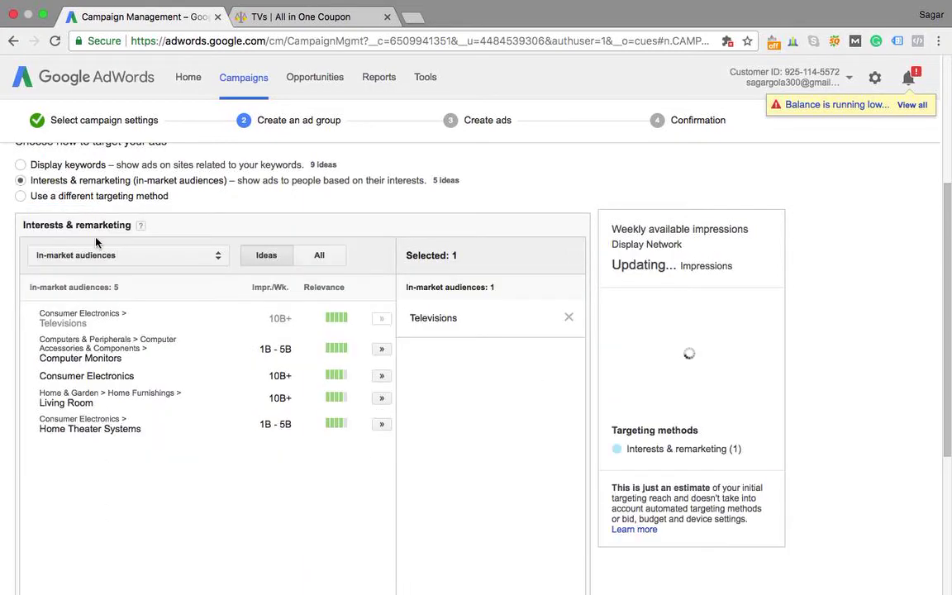
{"action": "left_click", "coordinate": [105, 256]}
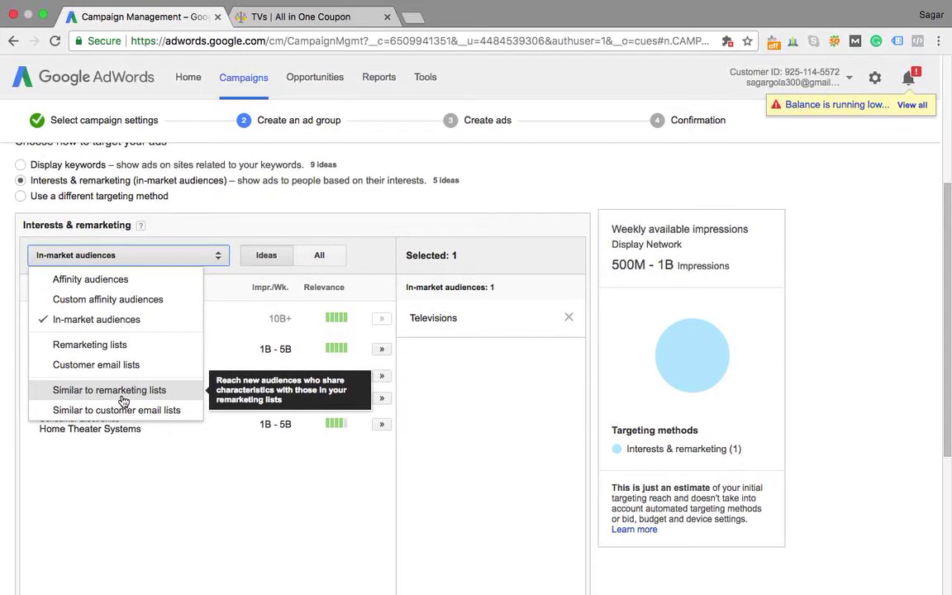
{"action": "left_click", "coordinate": [242, 234]}
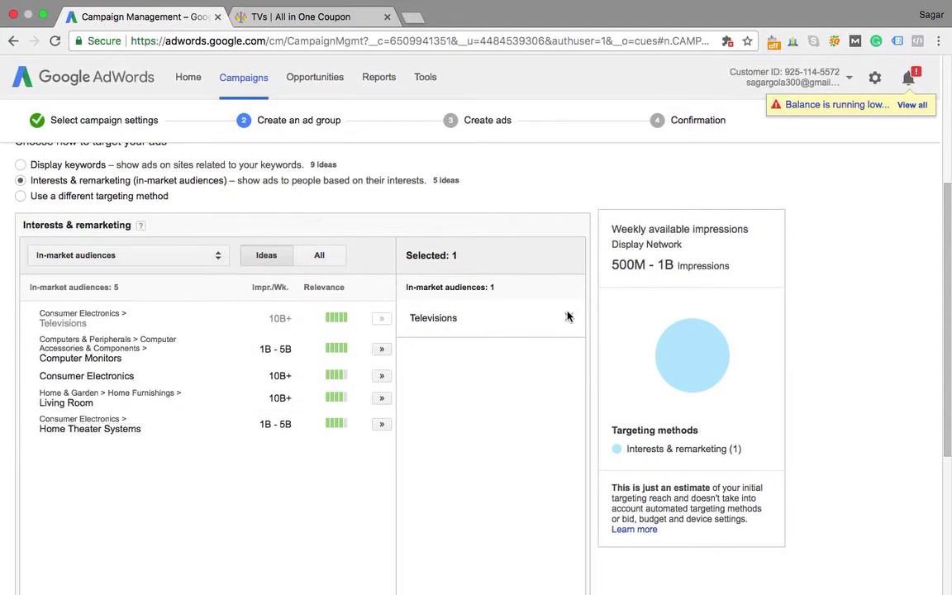
Save the ad group, continue to ad creation and view the fields of the new responsive ad
{"action": "scroll", "coordinate": [597, 364], "scroll_direction": "down", "scroll_amount": 1}
{"action": "scroll", "coordinate": [597, 364], "scroll_direction": "down", "scroll_amount": 5}
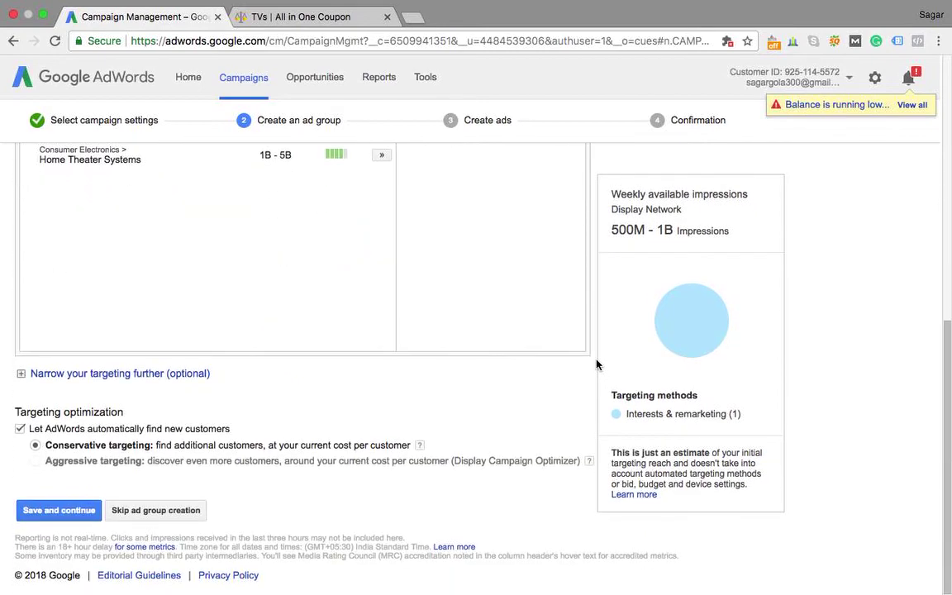
{"action": "left_click", "coordinate": [80, 512]}
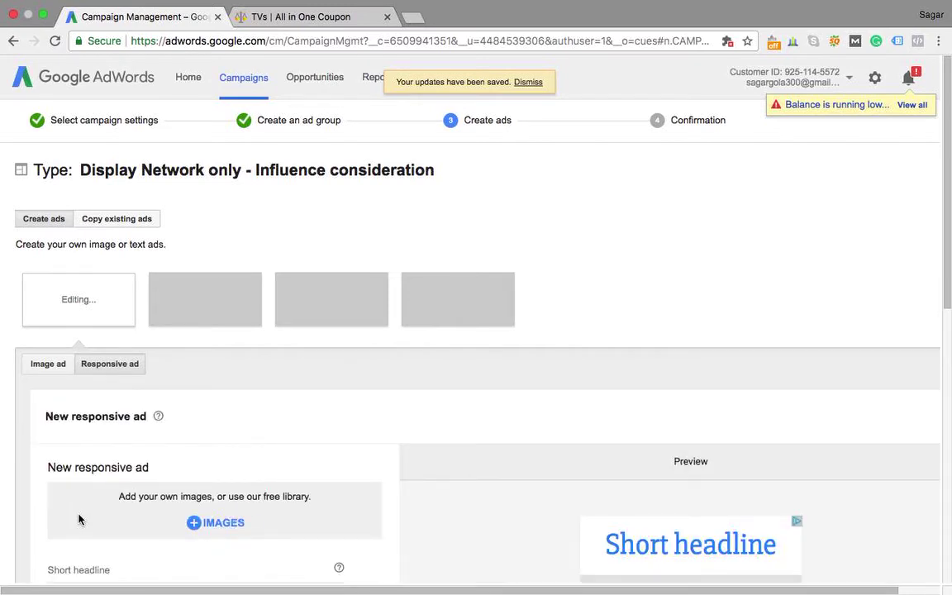
{"action": "scroll", "coordinate": [79, 519], "scroll_direction": "down", "scroll_amount": 5}
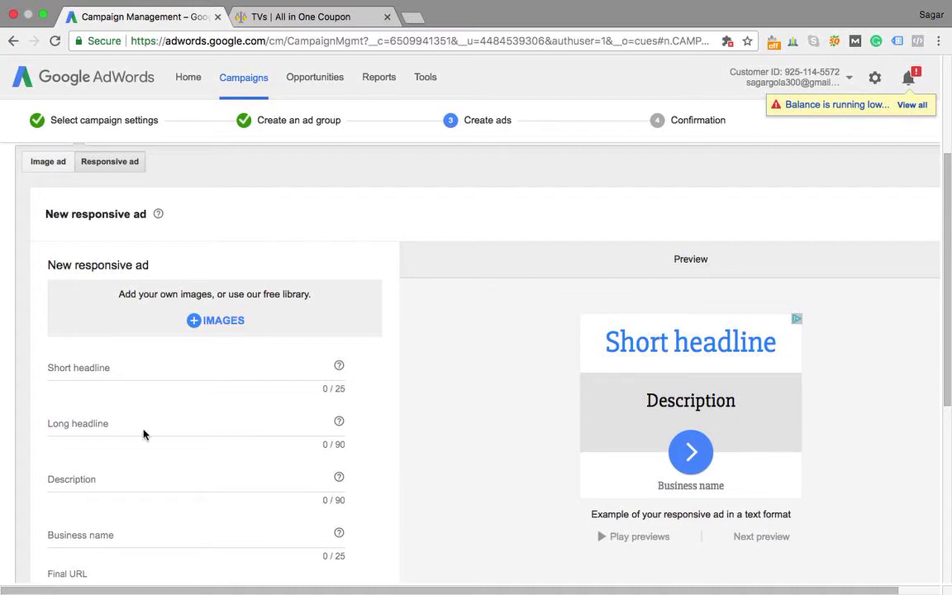
Add the 1798 x 1200 living-room TV picture from the website scan as the ad image, in landscape (1.91:1) and square (1:1) crops
{"action": "left_click", "coordinate": [225, 323]}
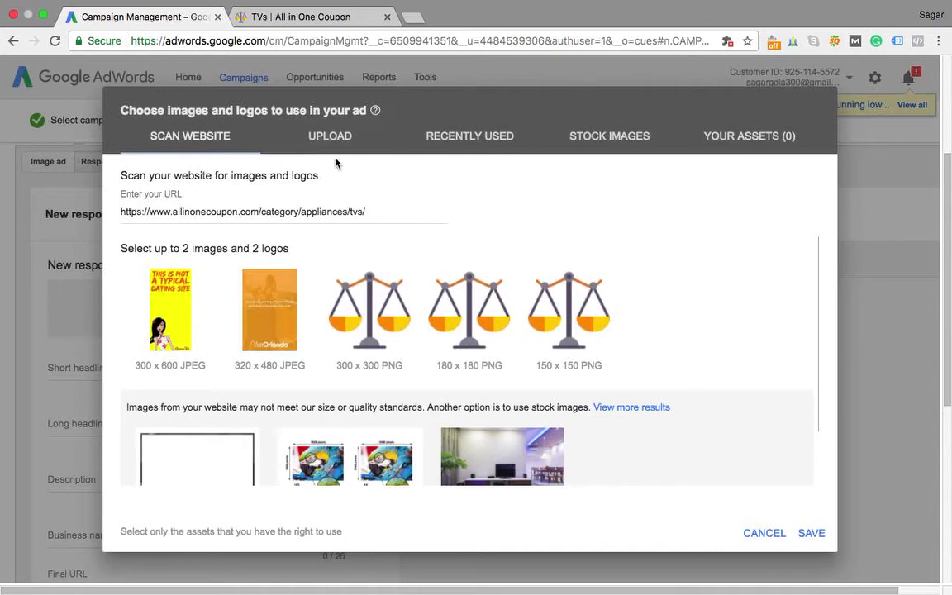
{"action": "mouse_move", "coordinate": [444, 318]}
{"action": "scroll", "coordinate": [445, 319], "scroll_direction": "down", "scroll_amount": 2}
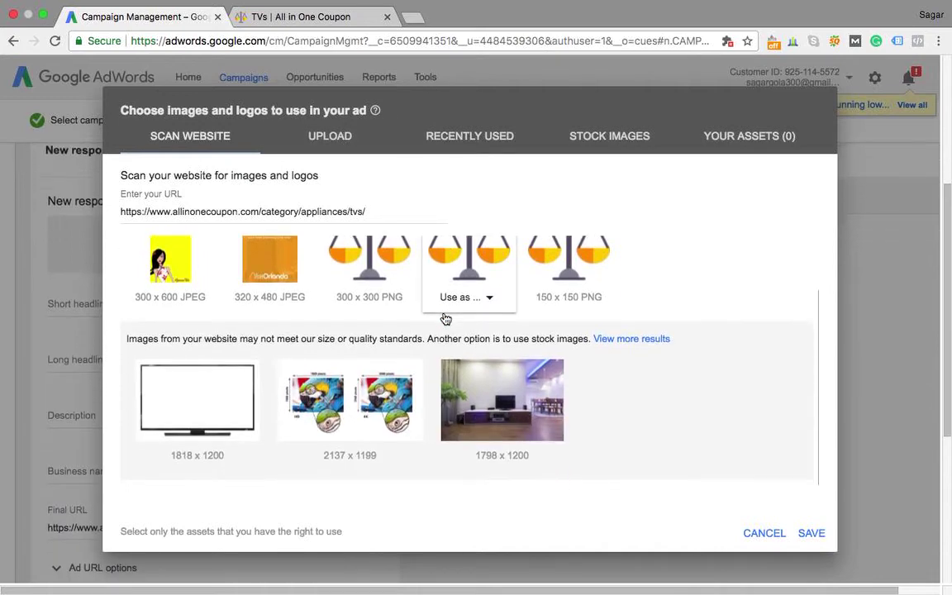
{"action": "mouse_move", "coordinate": [460, 370]}
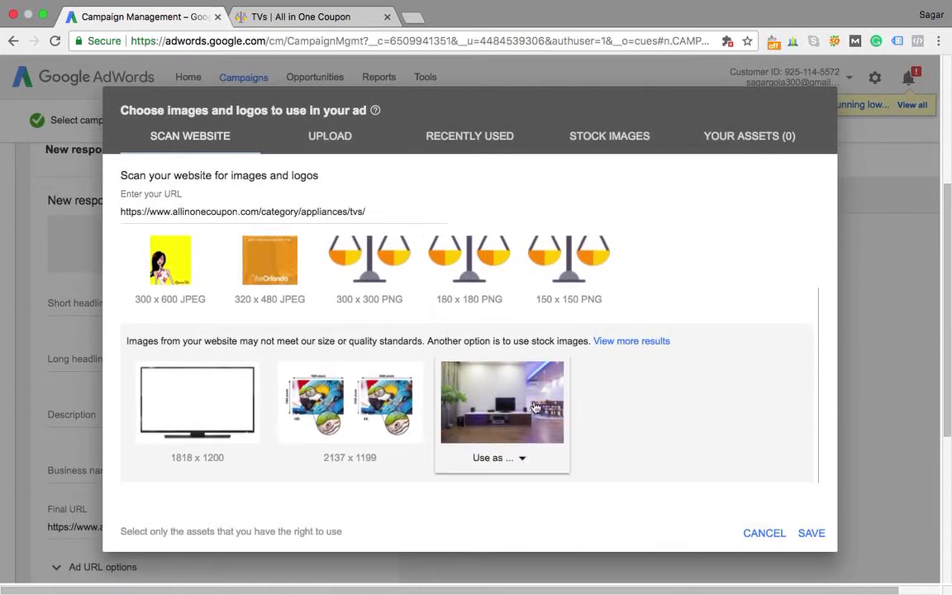
{"action": "left_click", "coordinate": [524, 462]}
{"action": "left_click", "coordinate": [500, 491]}
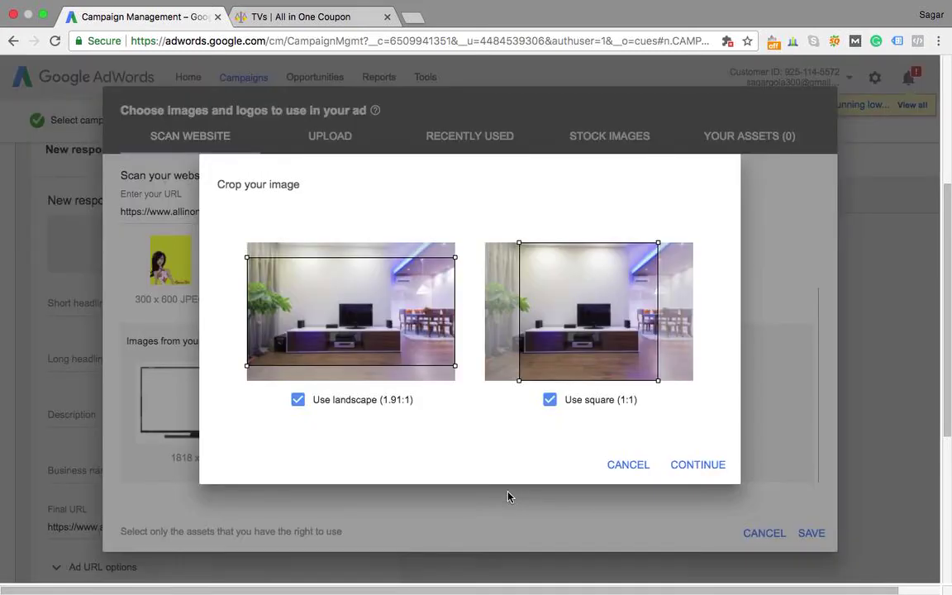
{"action": "left_click", "coordinate": [698, 466]}
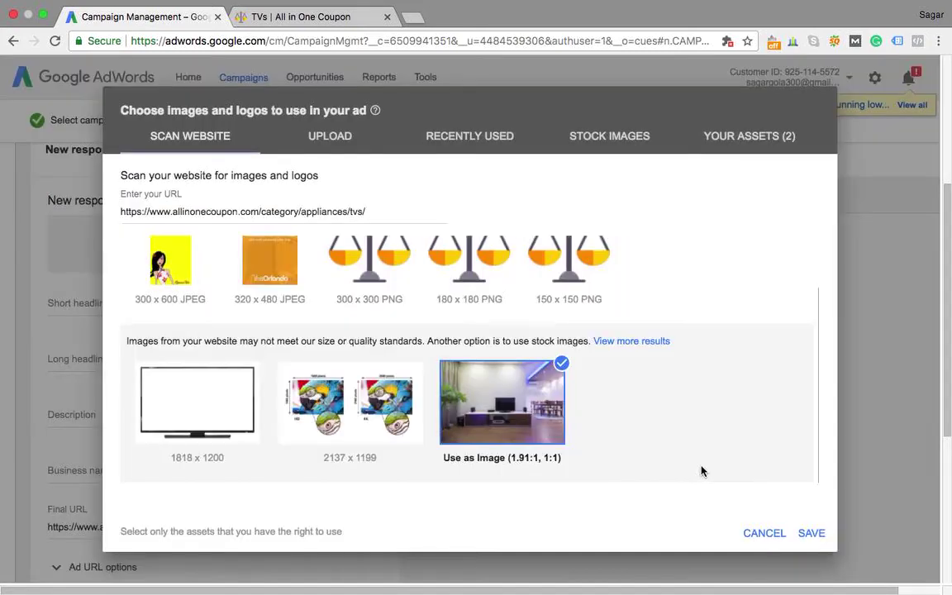
{"action": "scroll", "coordinate": [701, 471], "scroll_direction": "up", "scroll_amount": 2}
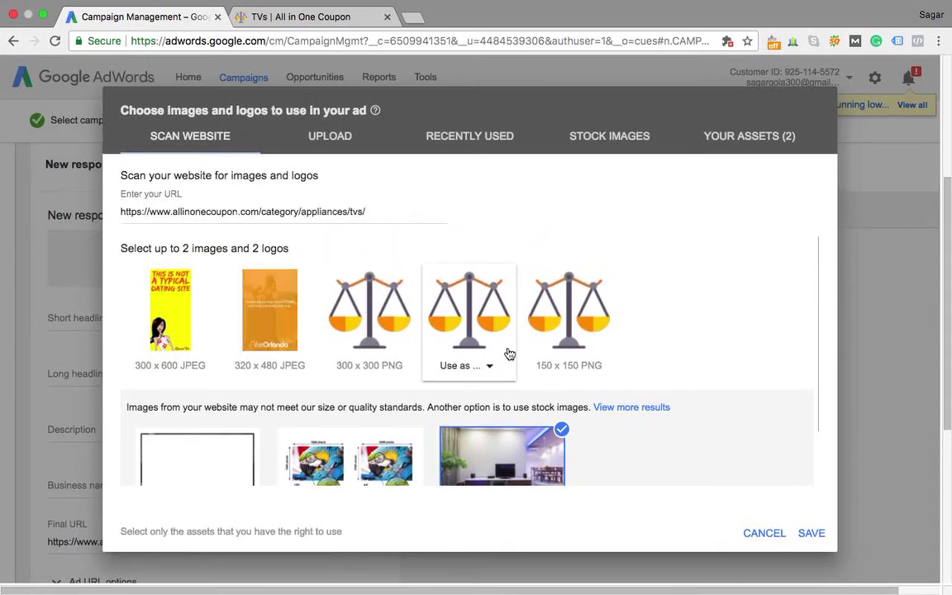
{"action": "left_click", "coordinate": [493, 367]}
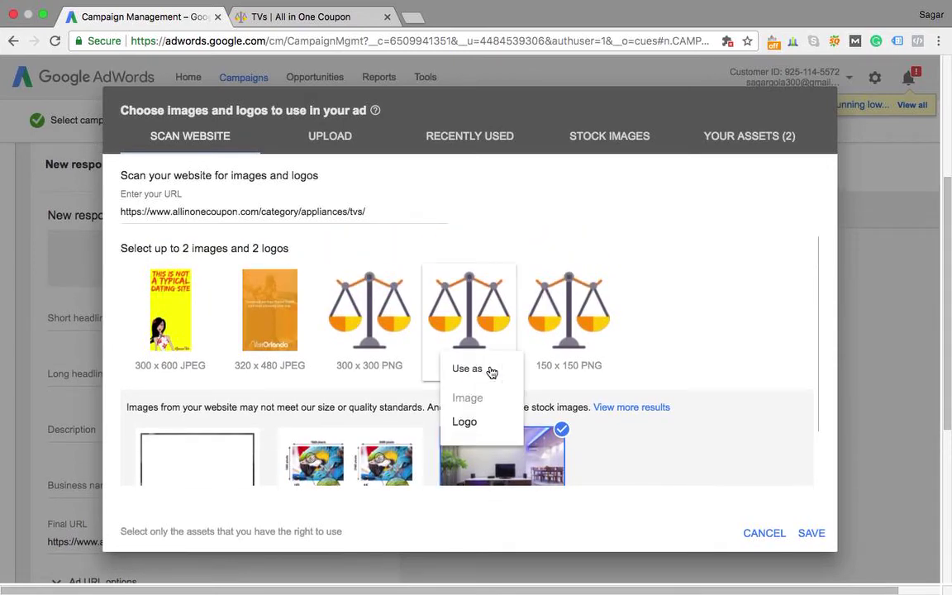
{"action": "left_click", "coordinate": [461, 420]}
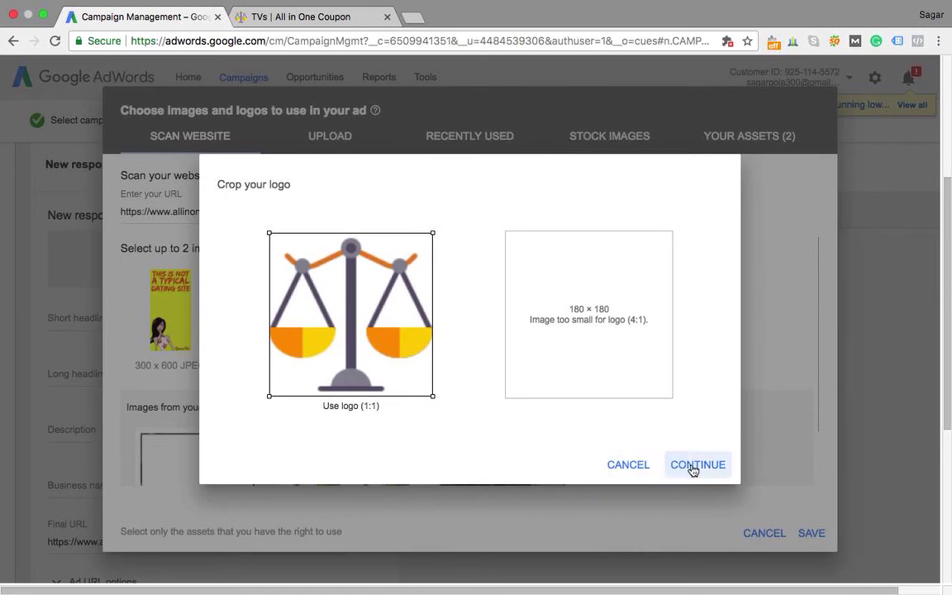
{"action": "left_click", "coordinate": [630, 469]}
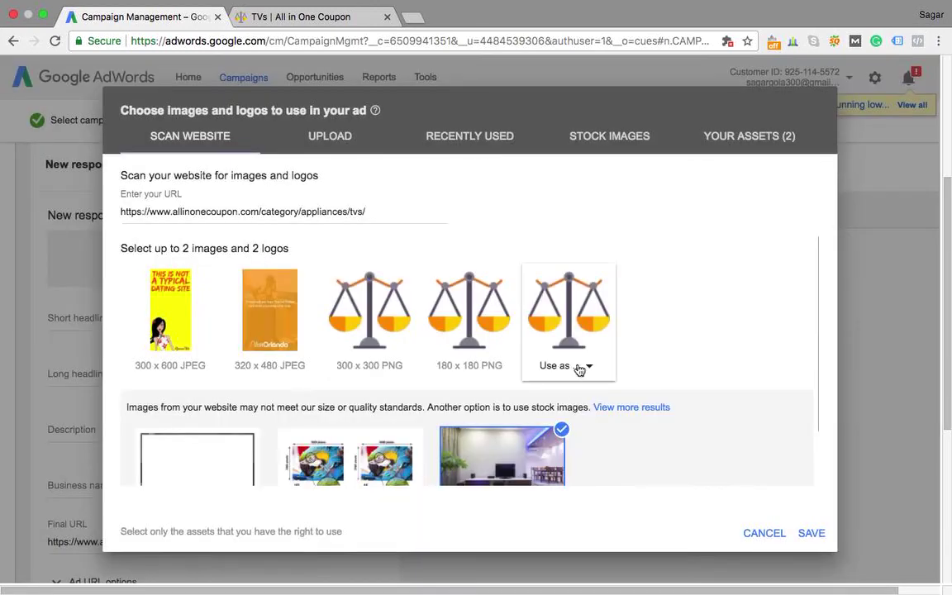
Use the 300 x 300 scales picture as the 1:1 logo, view the upload option, and save the ad assets
{"action": "left_click", "coordinate": [398, 371]}
{"action": "left_click", "coordinate": [386, 420]}
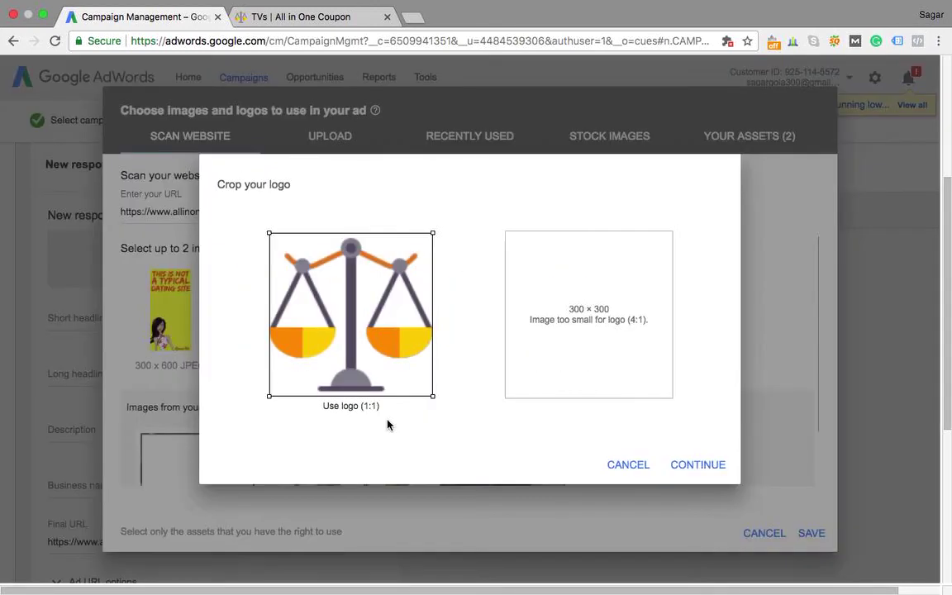
{"action": "left_click", "coordinate": [685, 468]}
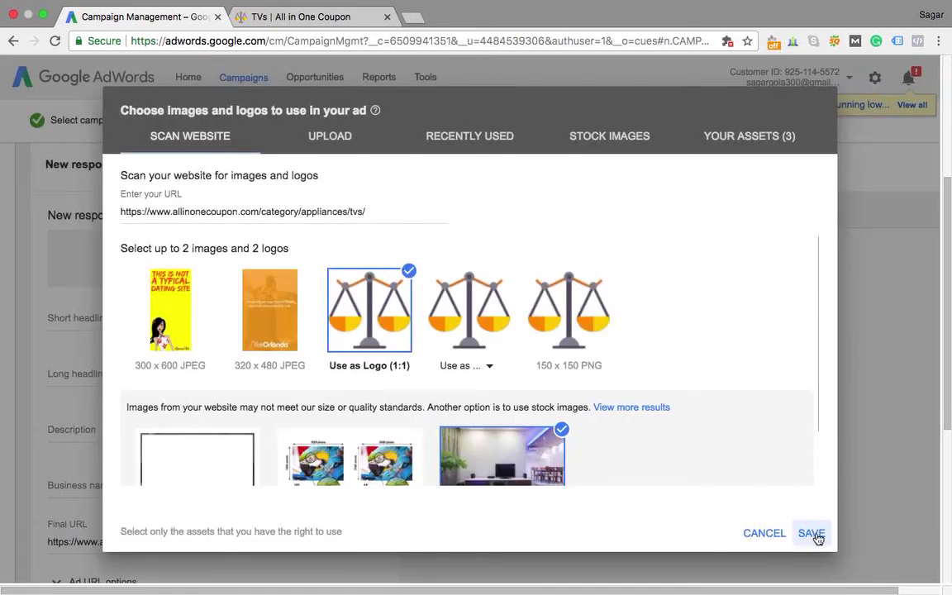
{"action": "left_click", "coordinate": [338, 137]}
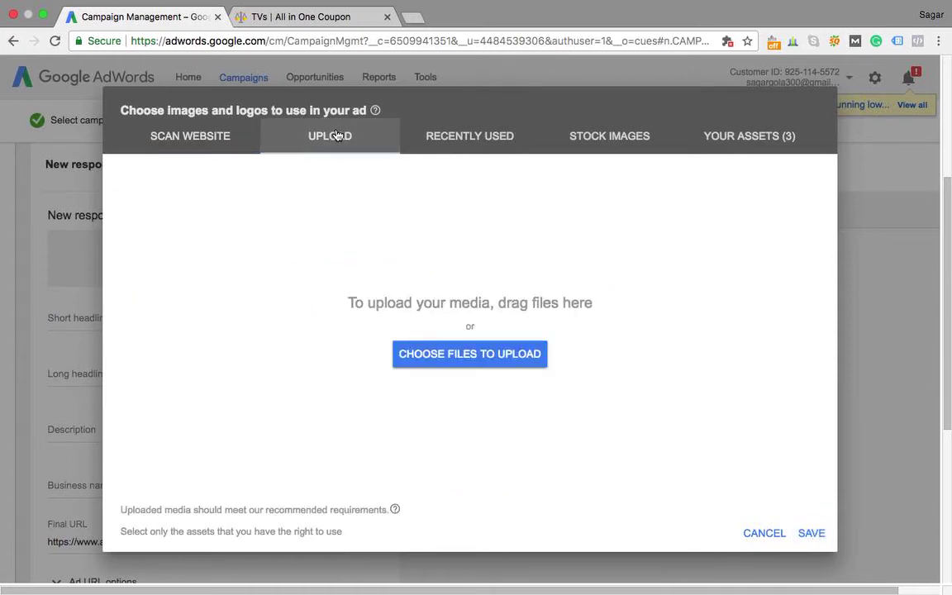
{"action": "left_click", "coordinate": [211, 137]}
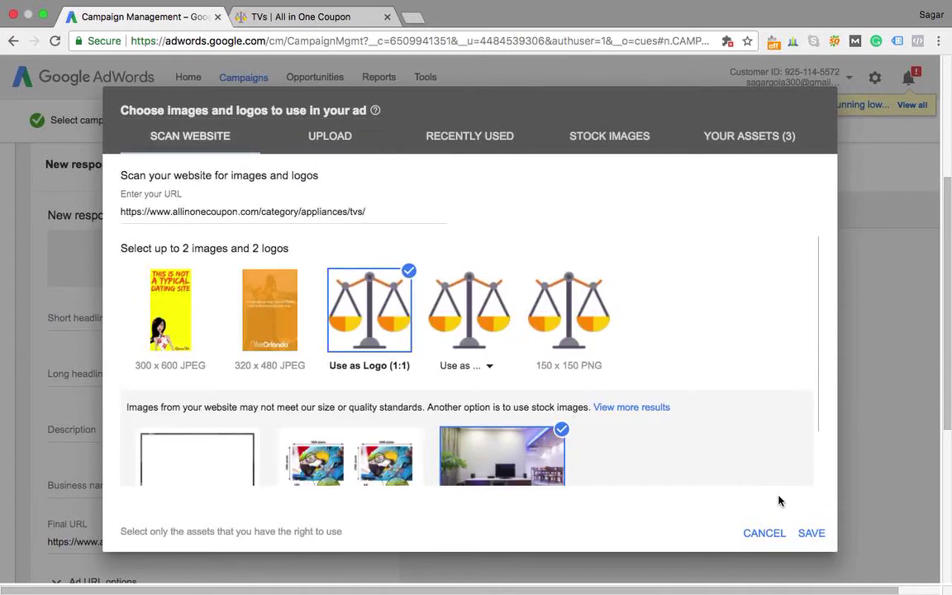
{"action": "left_click", "coordinate": [813, 535]}
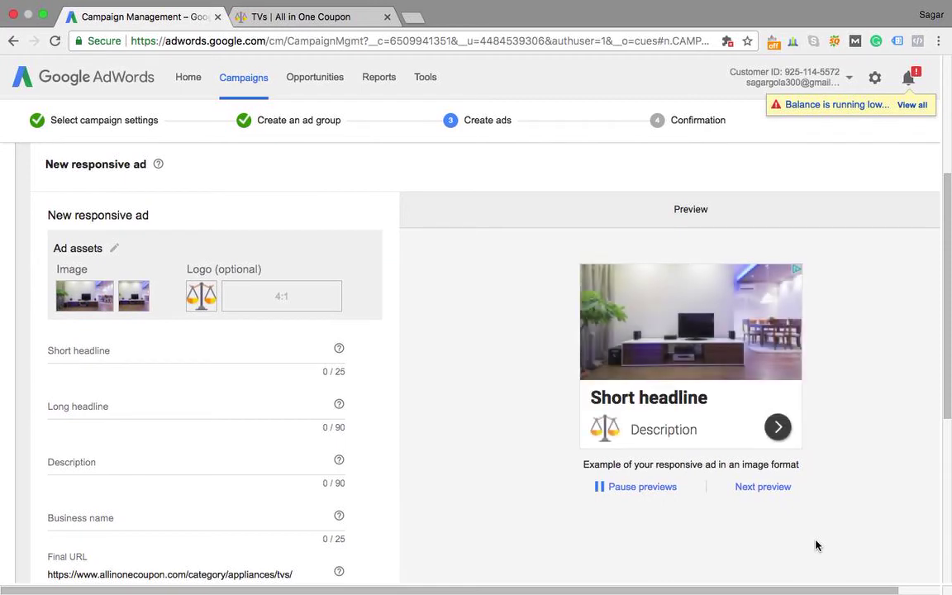
Enter "Price Comparison Website" as the short headline of the responsive ad
{"action": "left_click", "coordinate": [148, 352]}
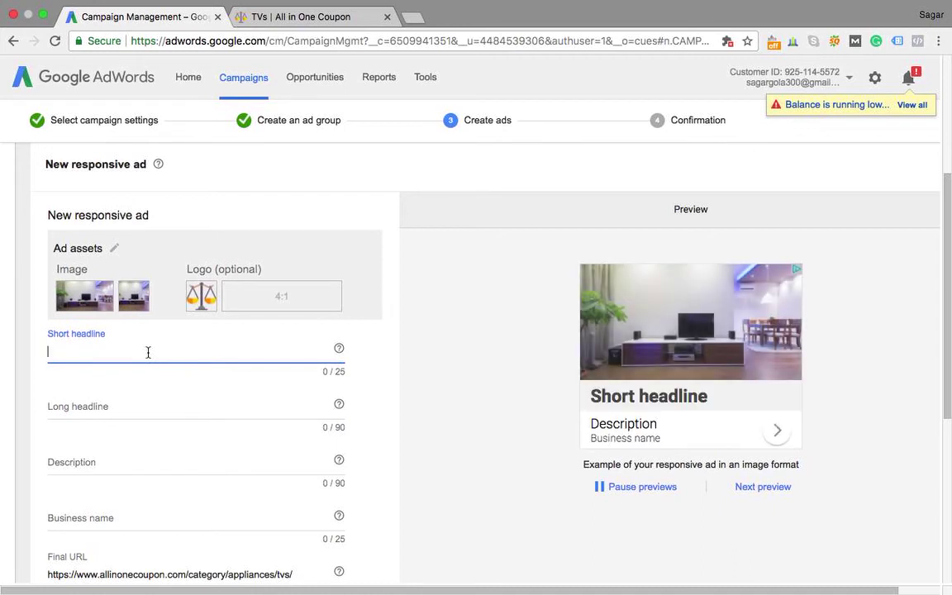
{"action": "type", "text": "Price C"}
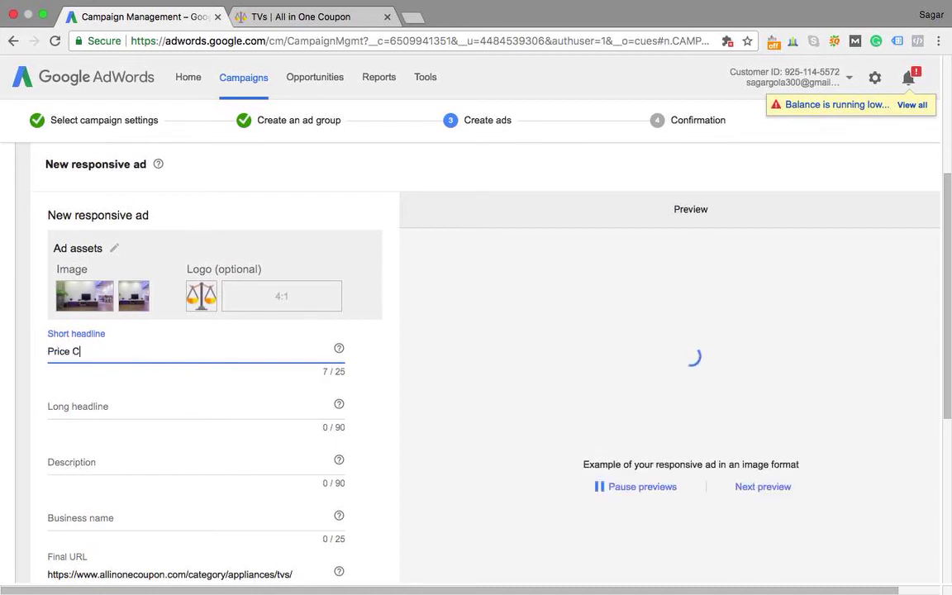
{"action": "type", "text": "omparison W"}
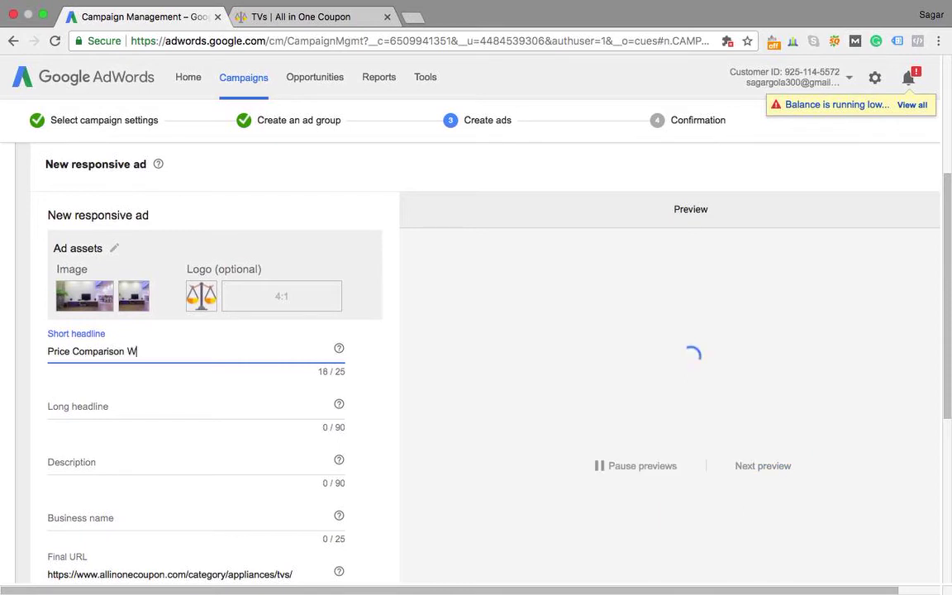
{"action": "type", "text": "ebsite"}
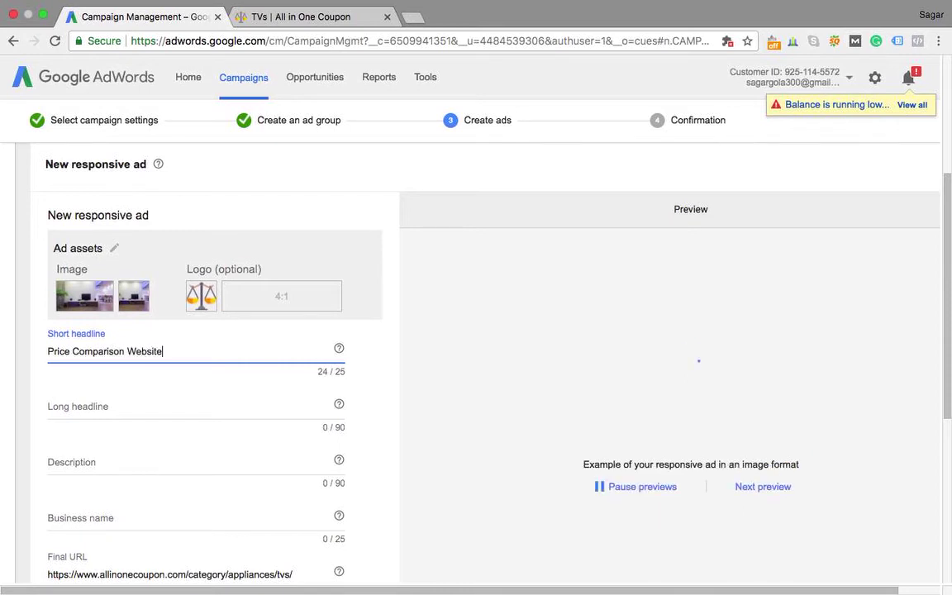
Enter "Check the Lowest Price of Branded TVs" as the long headline of the responsive ad
{"action": "left_click", "coordinate": [93, 407]}
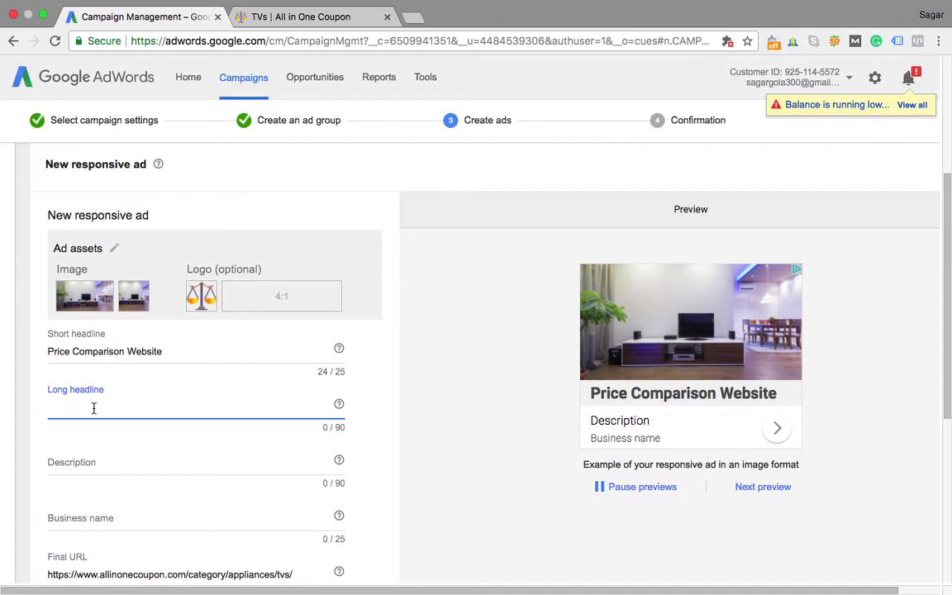
{"action": "type", "text": "s"}
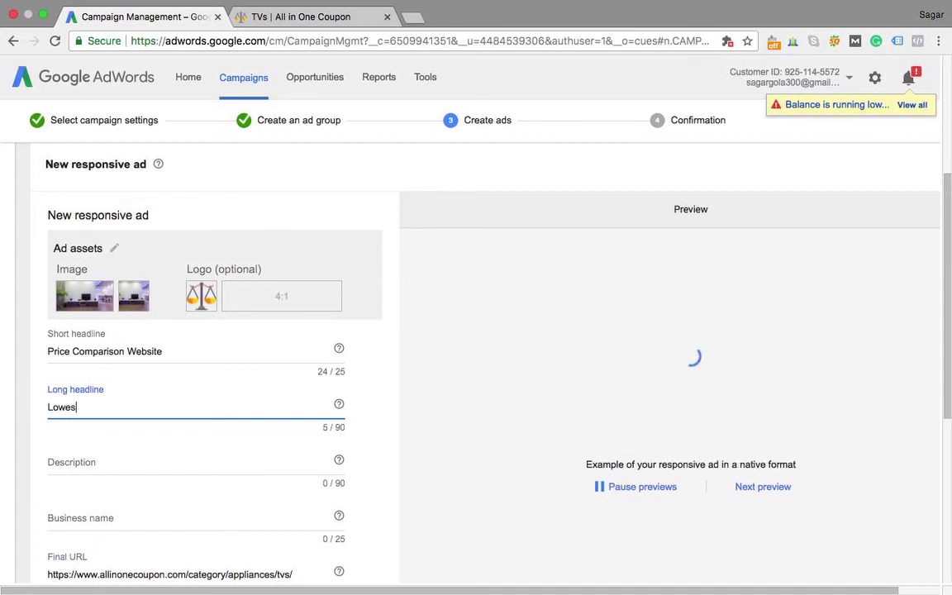
{"action": "key", "text": "BackSpace"}
{"action": "key", "text": "BackSpace"}
{"action": "key", "text": "BackSpace"}
{"action": "key", "text": "BackSpace"}
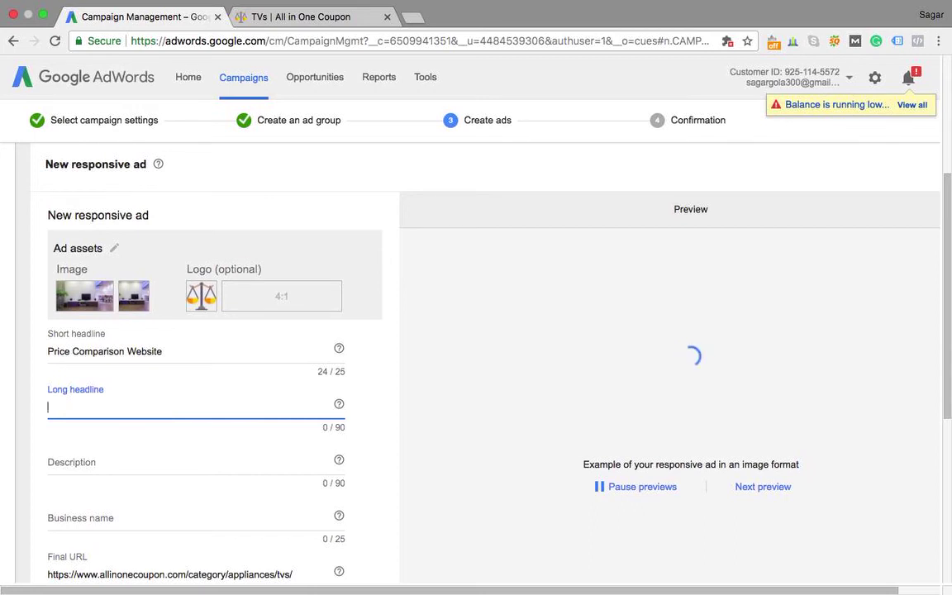
{"action": "type", "text": "Check the Lowest"}
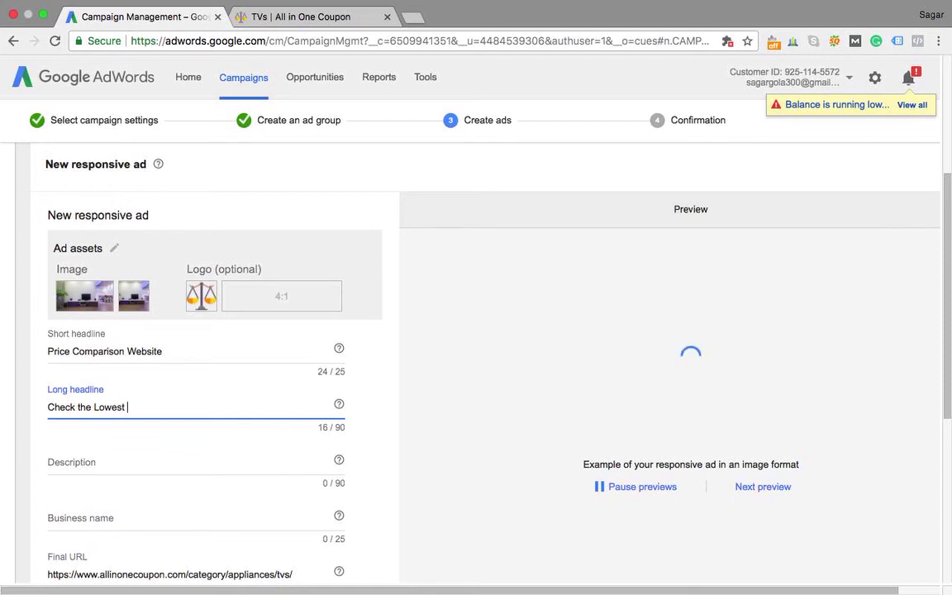
{"action": "type", "text": " Price of Brand"}
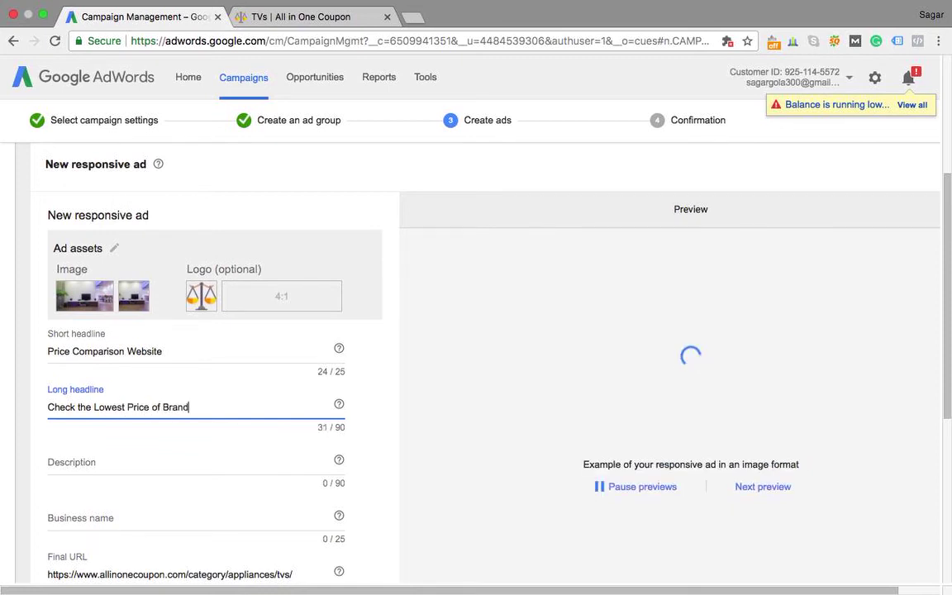
{"action": "type", "text": "ed TV"}
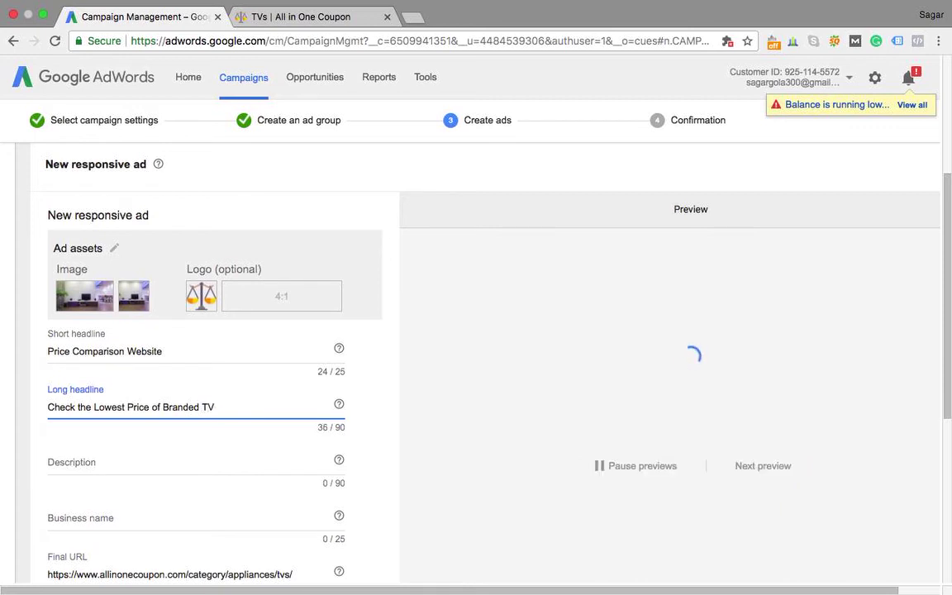
{"action": "type", "text": "s"}
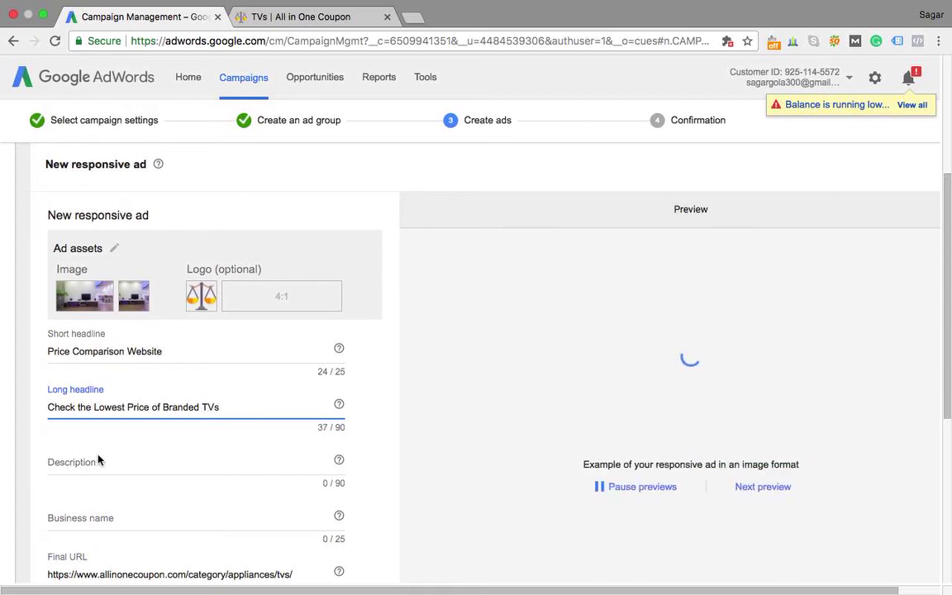
Enter "Check the Product Review and Rating" as the ad's description
{"action": "left_click", "coordinate": [105, 464]}
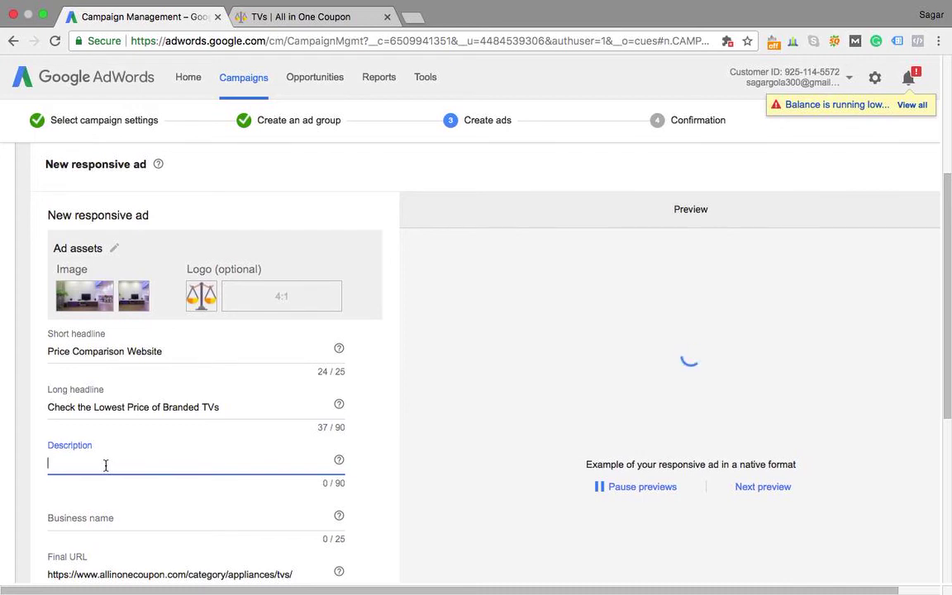
{"action": "type", "text": "Check the Product "}
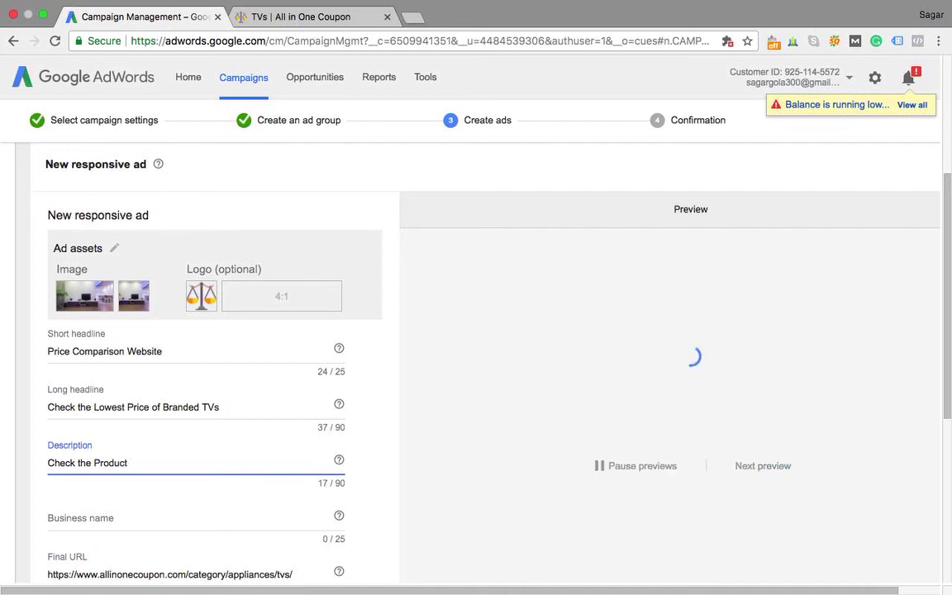
{"action": "type", "text": "Review"}
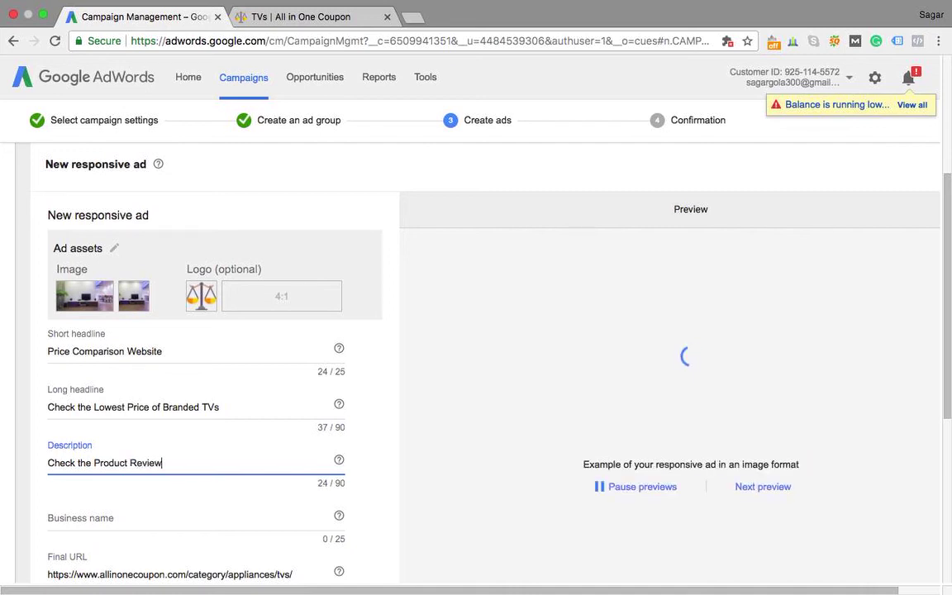
{"action": "type", "text": " and Rati"}
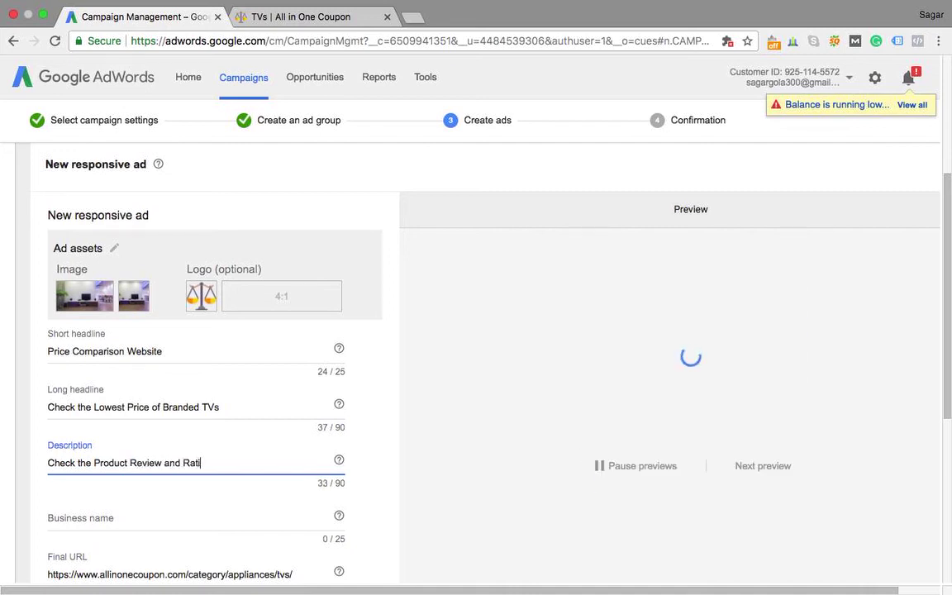
{"action": "type", "text": "ng"}
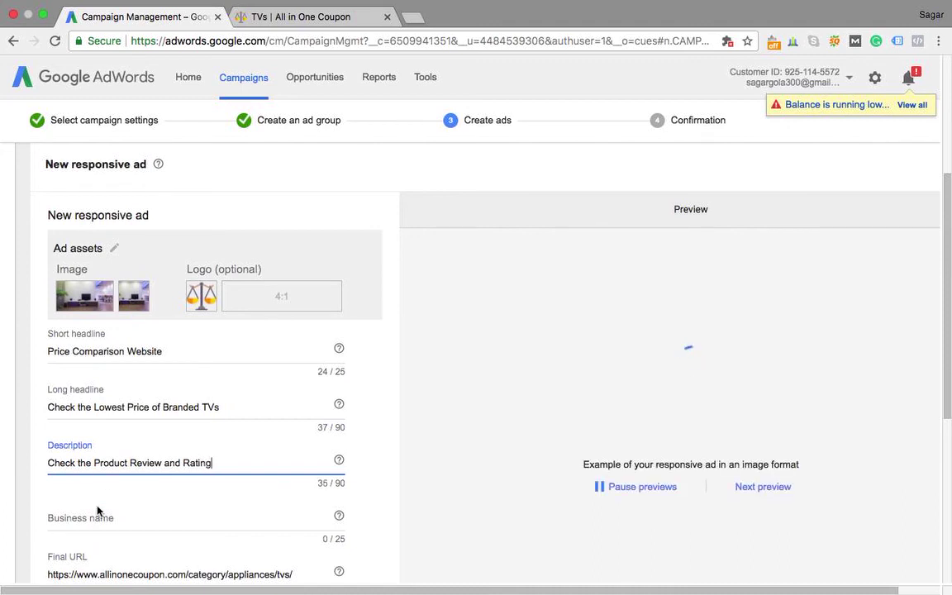
Set the ad's business name to "Allinonecoupon.com"
{"action": "left_click", "coordinate": [97, 519]}
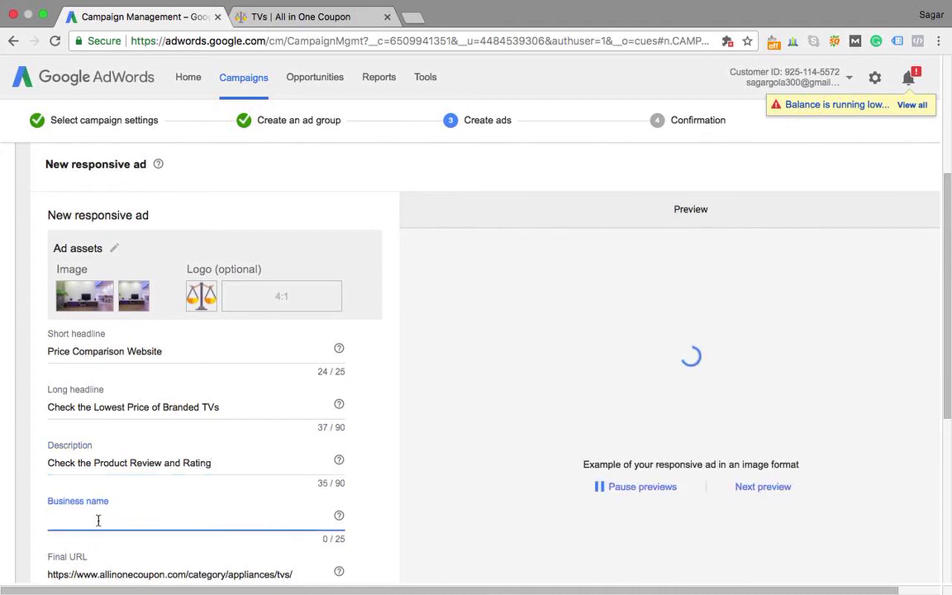
{"action": "type", "text": "Allin"}
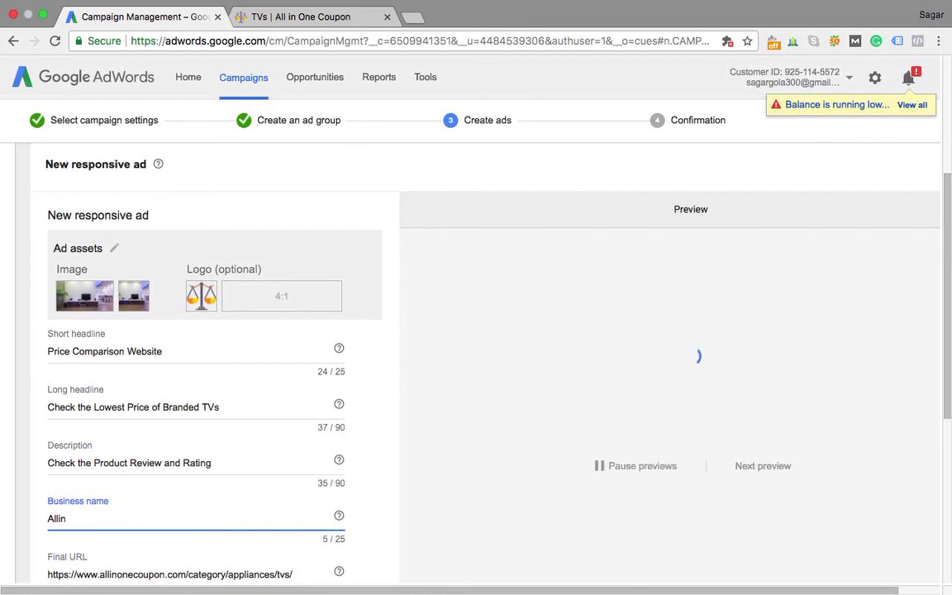
{"action": "type", "text": "one"}
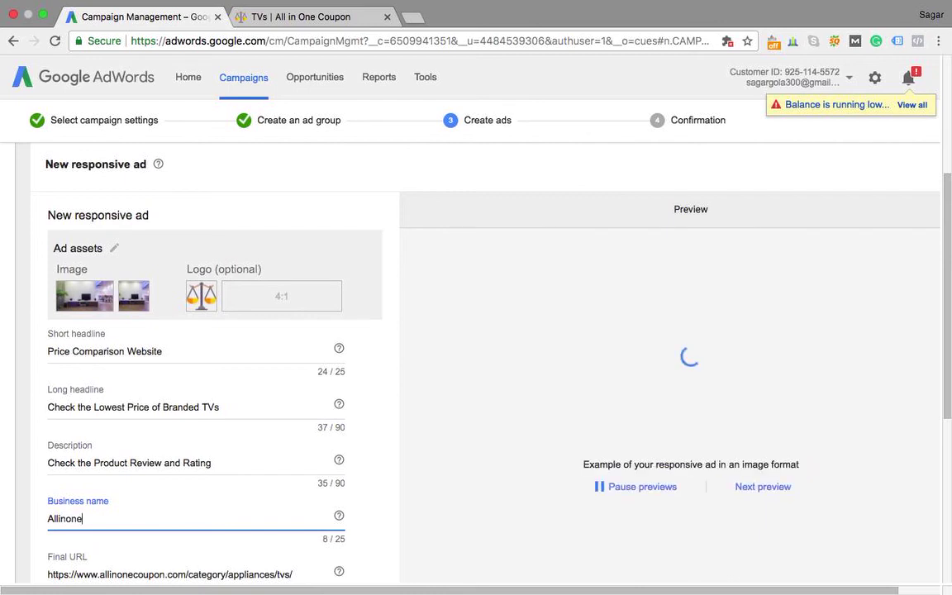
{"action": "type", "text": "coupon"}
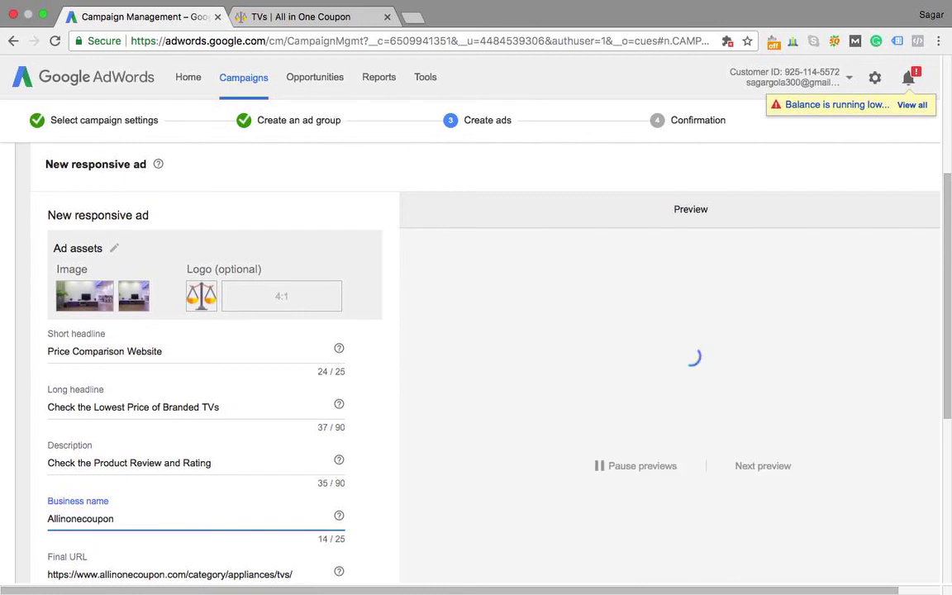
{"action": "type", "text": ".com"}
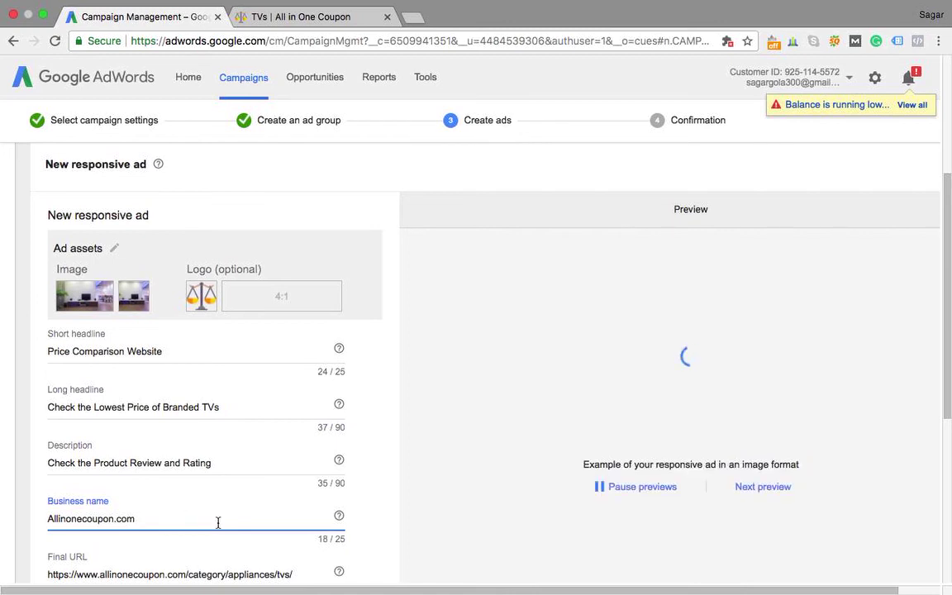
Review the responsive ad's entered details and cycle through its previews in image, native and text formats
{"action": "scroll", "coordinate": [393, 529], "scroll_direction": "down", "scroll_amount": 2}
{"action": "scroll", "coordinate": [393, 528], "scroll_direction": "down", "scroll_amount": 1}
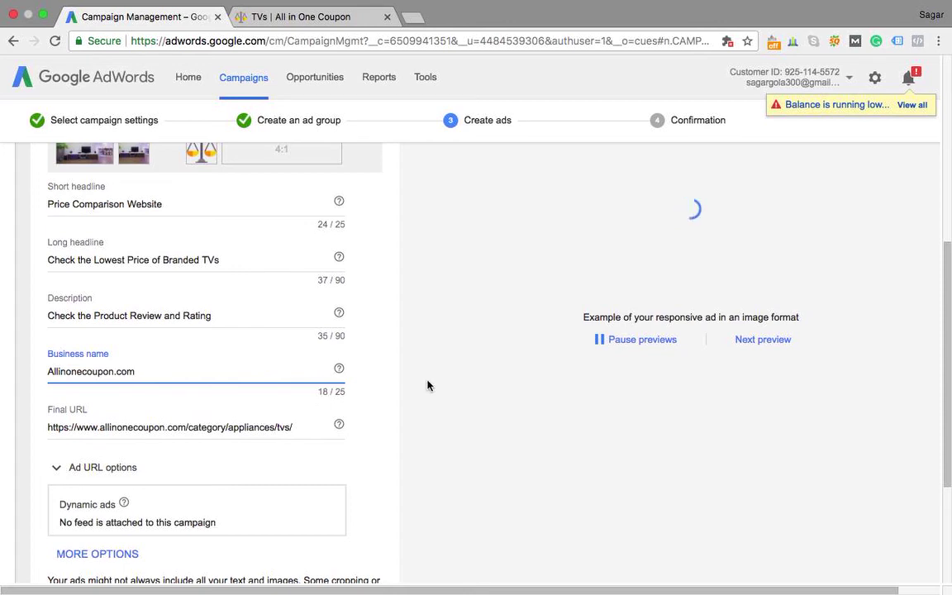
{"action": "scroll", "coordinate": [427, 385], "scroll_direction": "up", "scroll_amount": 2}
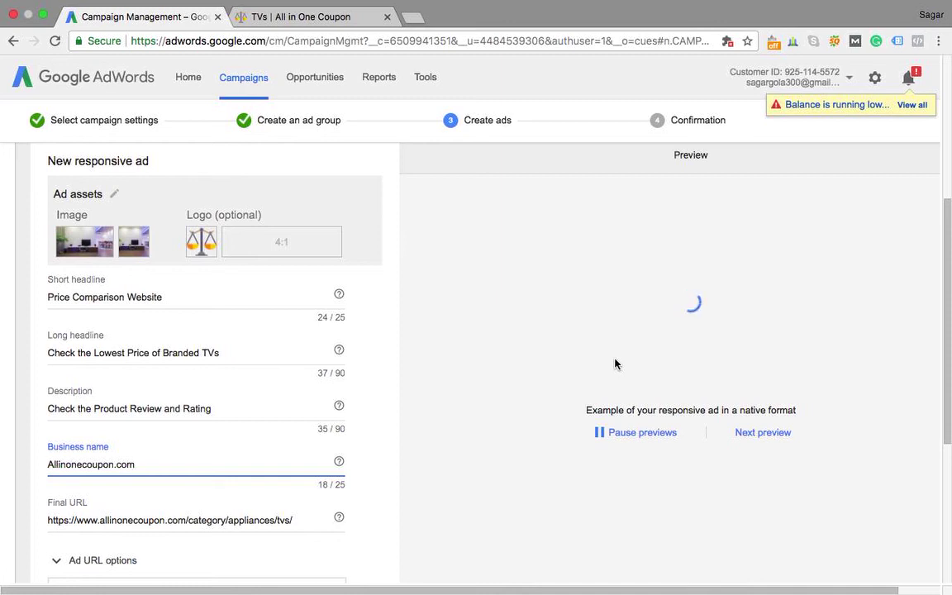
{"action": "left_click", "coordinate": [757, 437]}
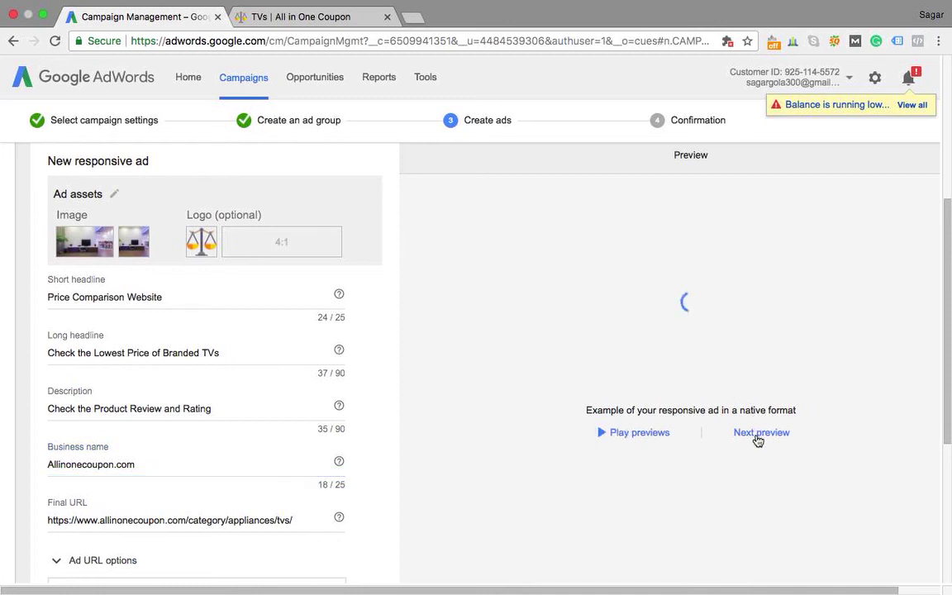
{"action": "left_click", "coordinate": [637, 435]}
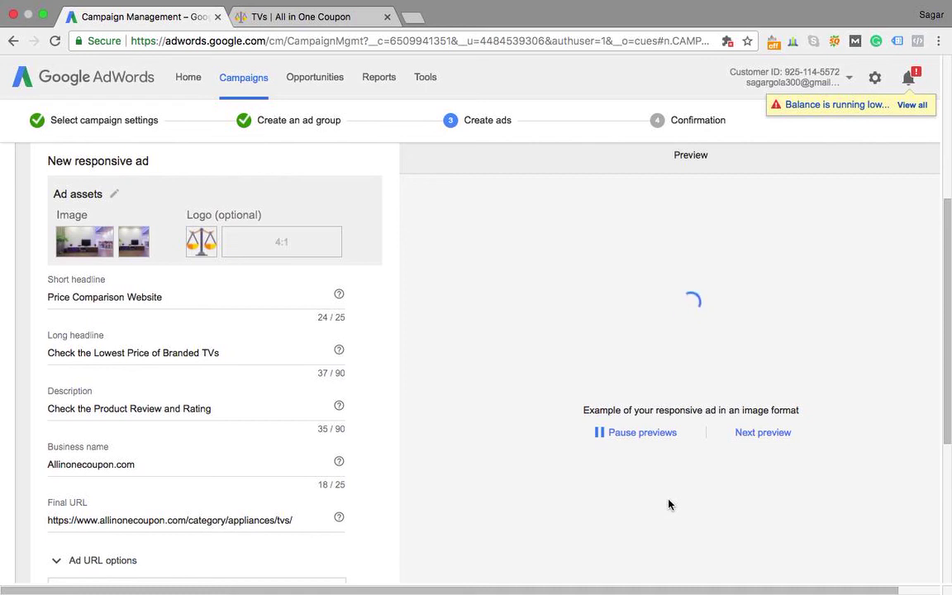
{"action": "left_click", "coordinate": [760, 433]}
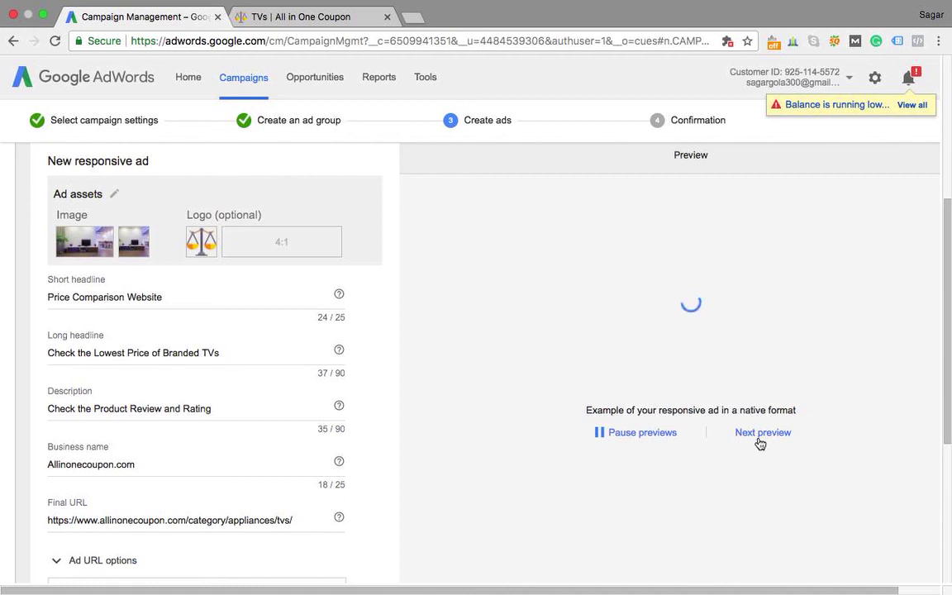
{"action": "left_click", "coordinate": [759, 440]}
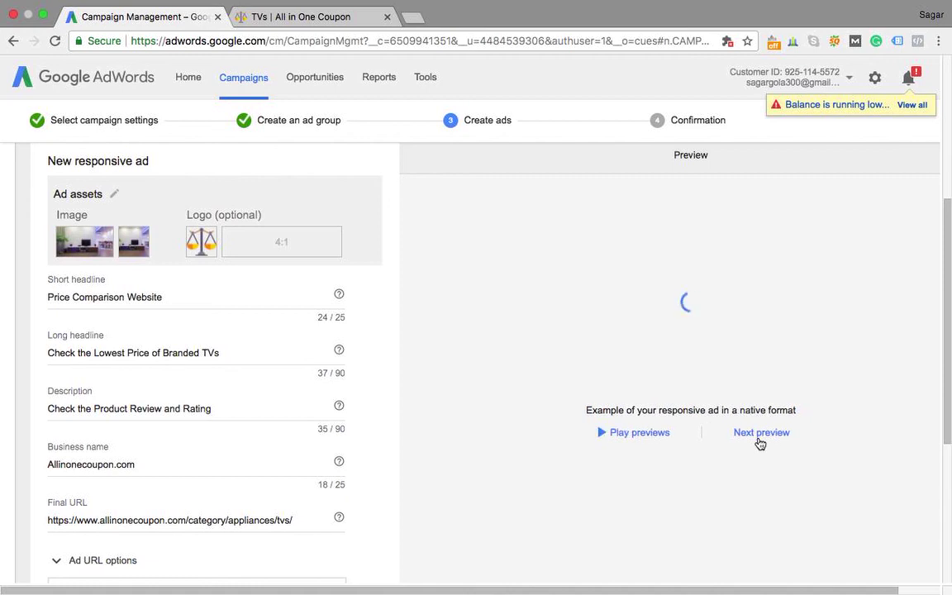
{"action": "left_click", "coordinate": [626, 438]}
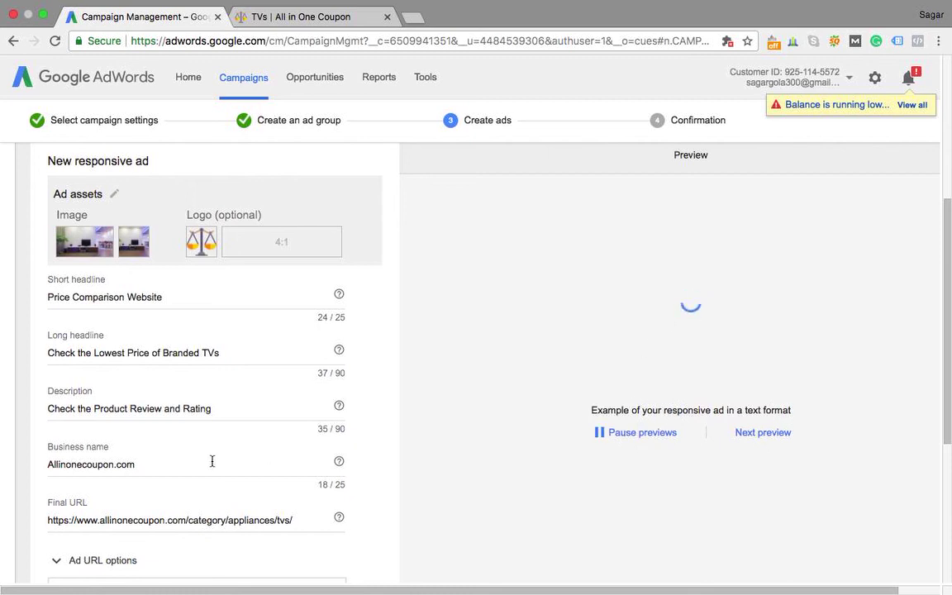
{"action": "left_click", "coordinate": [238, 408]}
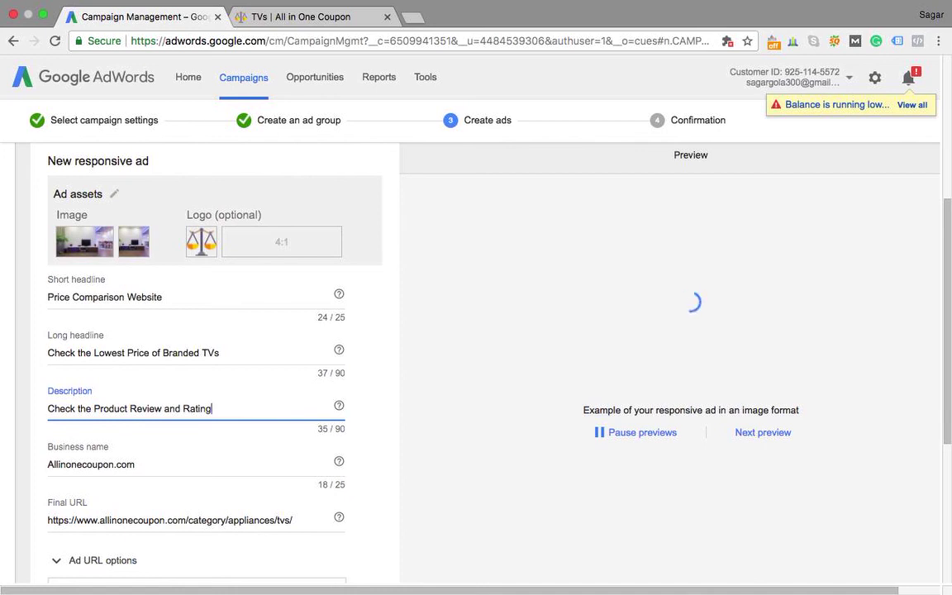
{"action": "left_click", "coordinate": [381, 363]}
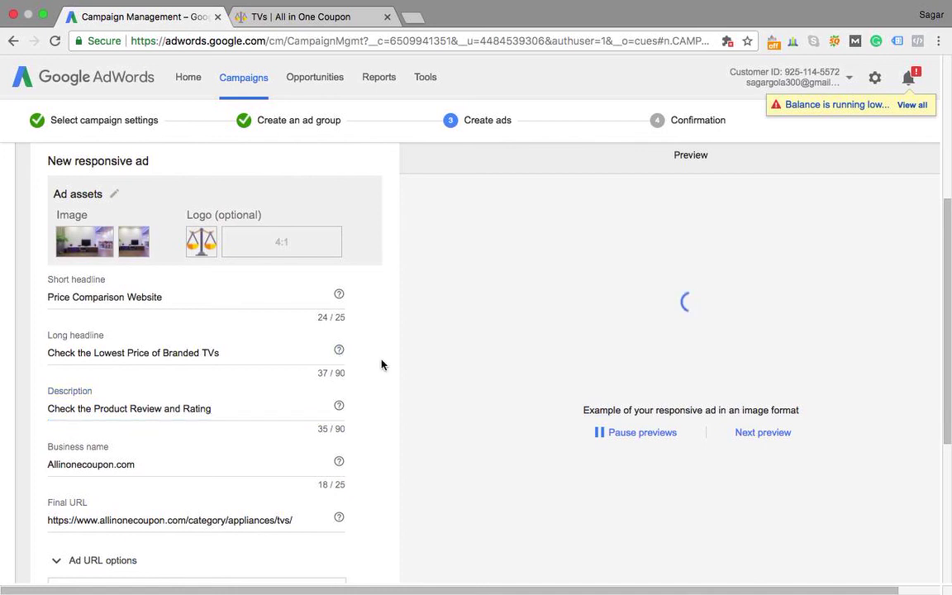
{"action": "scroll", "coordinate": [381, 364], "scroll_direction": "up", "scroll_amount": 2}
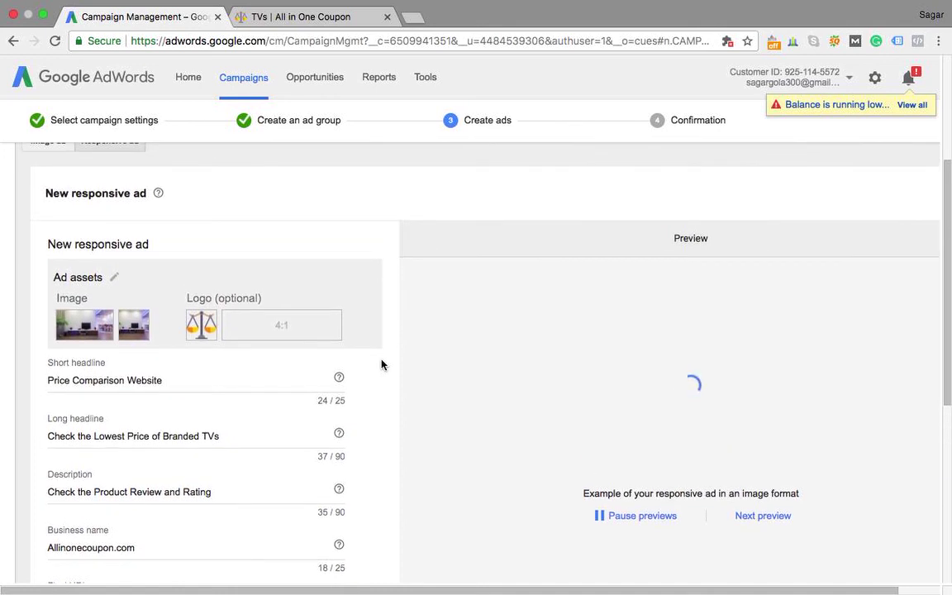
{"action": "scroll", "coordinate": [382, 363], "scroll_direction": "down", "scroll_amount": 2}
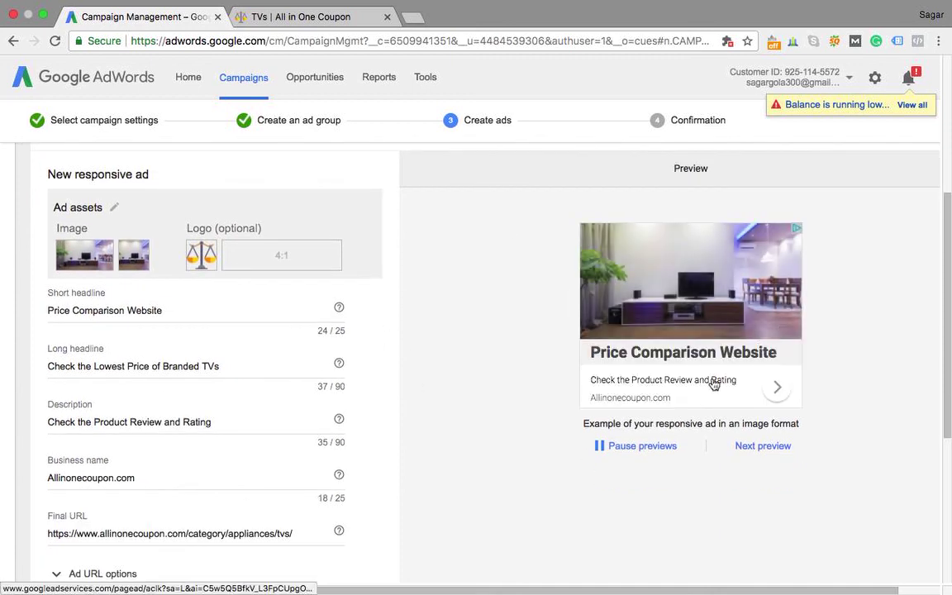
{"action": "left_click", "coordinate": [761, 447]}
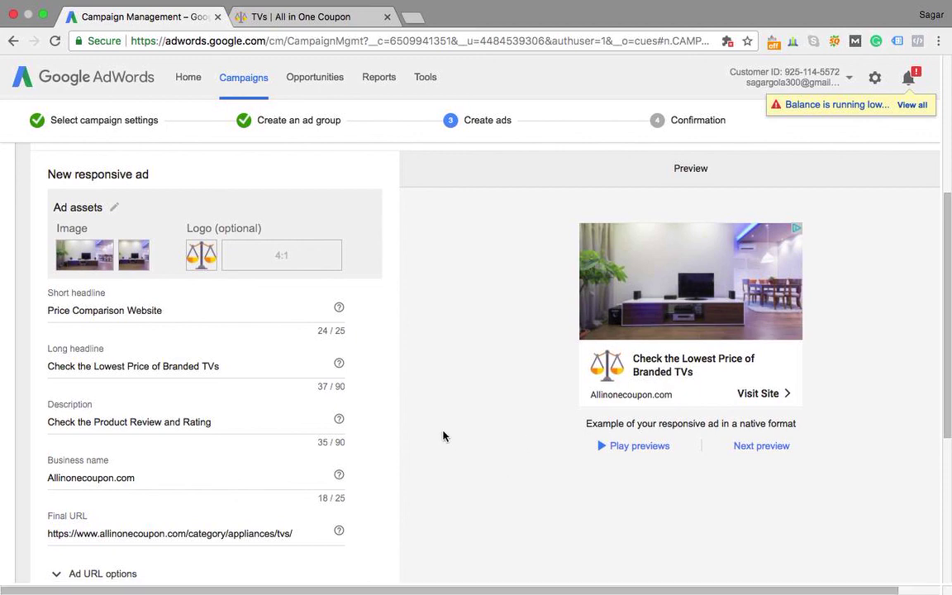
Try to save the responsive ad, and refresh the campaign page to retry
{"action": "scroll", "coordinate": [397, 442], "scroll_direction": "down", "scroll_amount": 3}
{"action": "scroll", "coordinate": [397, 443], "scroll_direction": "down", "scroll_amount": 2}
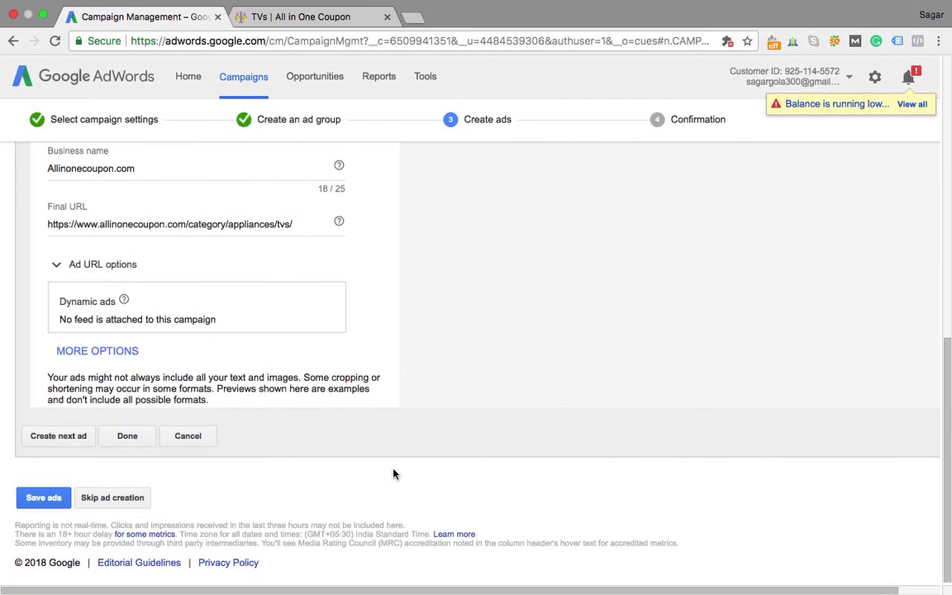
{"action": "left_click", "coordinate": [47, 498]}
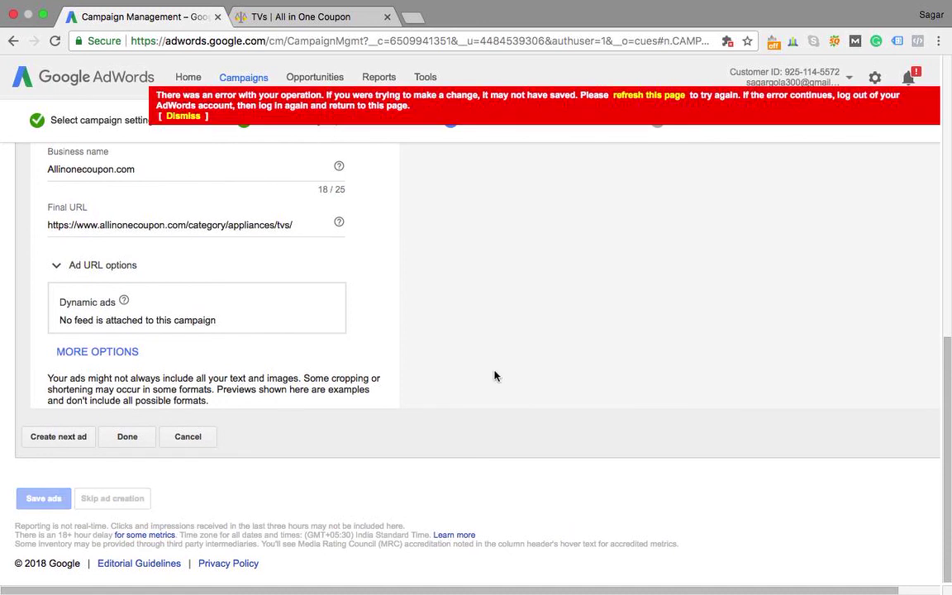
{"action": "left_click", "coordinate": [647, 97]}
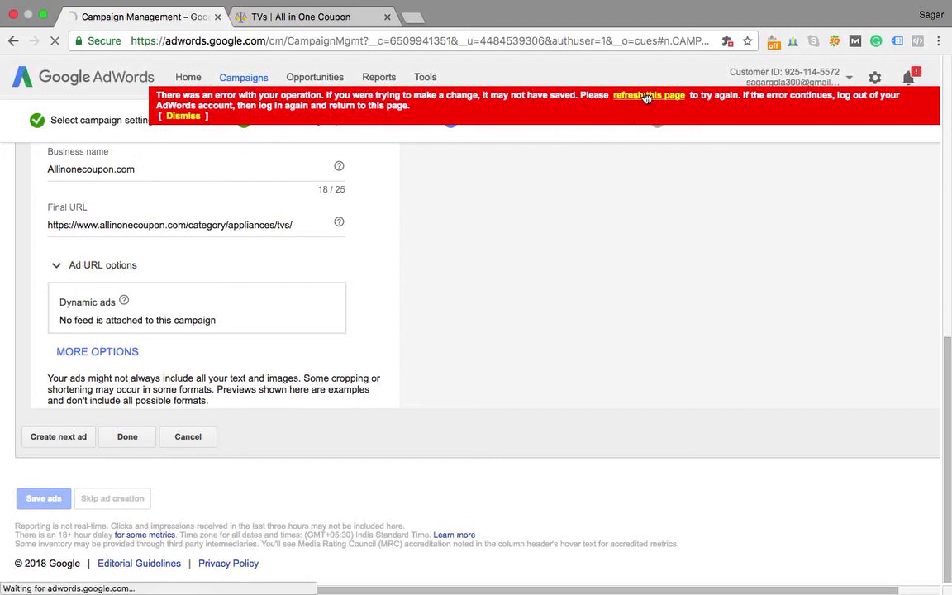